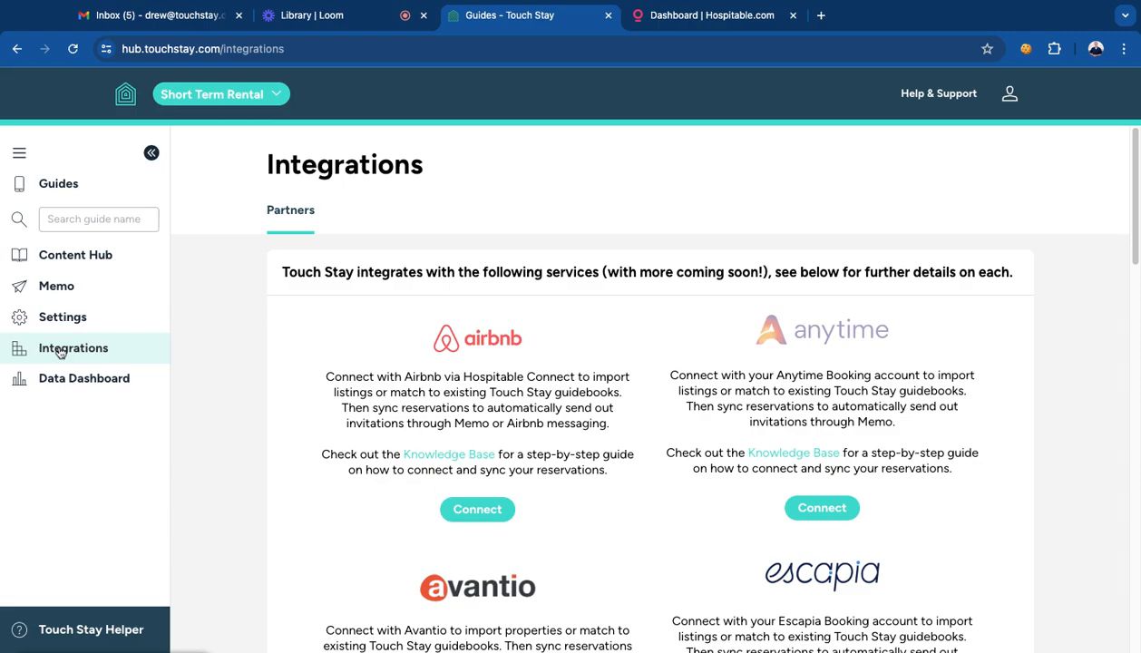
- Connect the Hospitable integration by logging in to the Hospitable account and authorizing Touch Stay's access
{"action": "scroll", "coordinate": [656, 462], "scroll_direction": "down", "scroll_amount": 7}
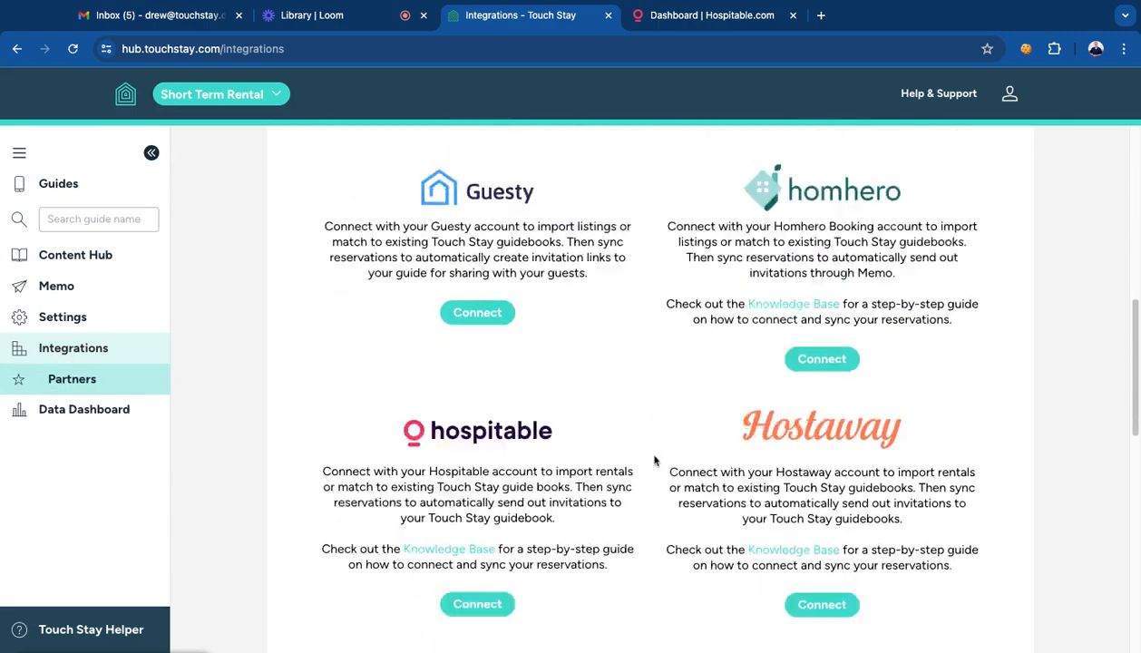
{"action": "scroll", "coordinate": [654, 461], "scroll_direction": "down", "scroll_amount": 2}
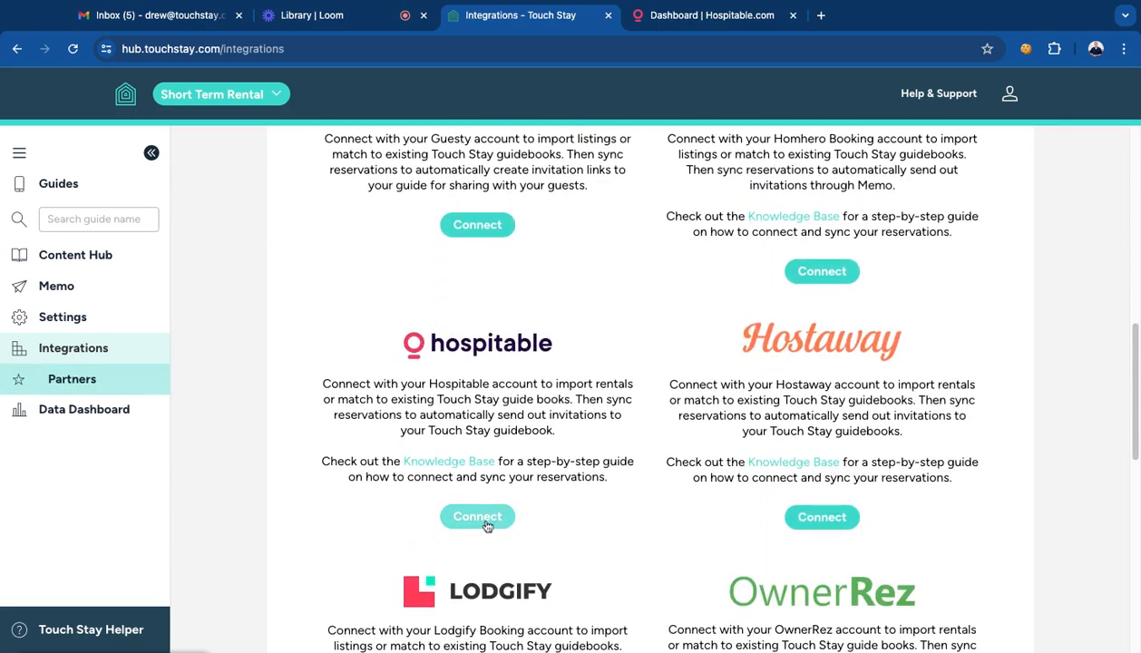
{"action": "left_click", "coordinate": [487, 524]}
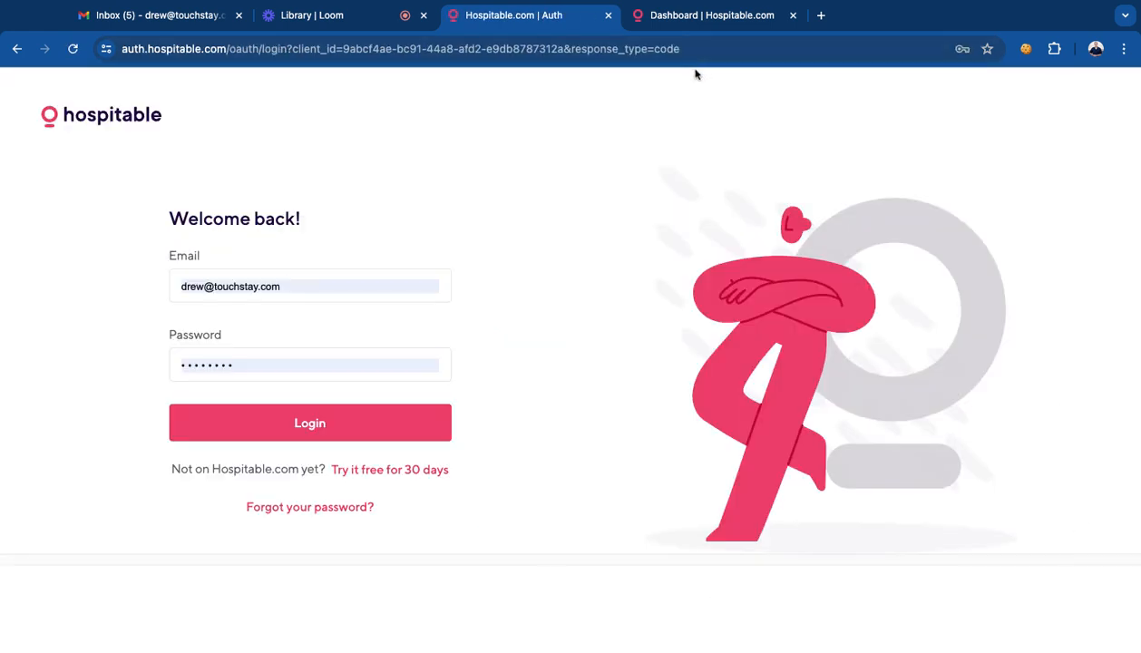
{"action": "left_click", "coordinate": [313, 426]}
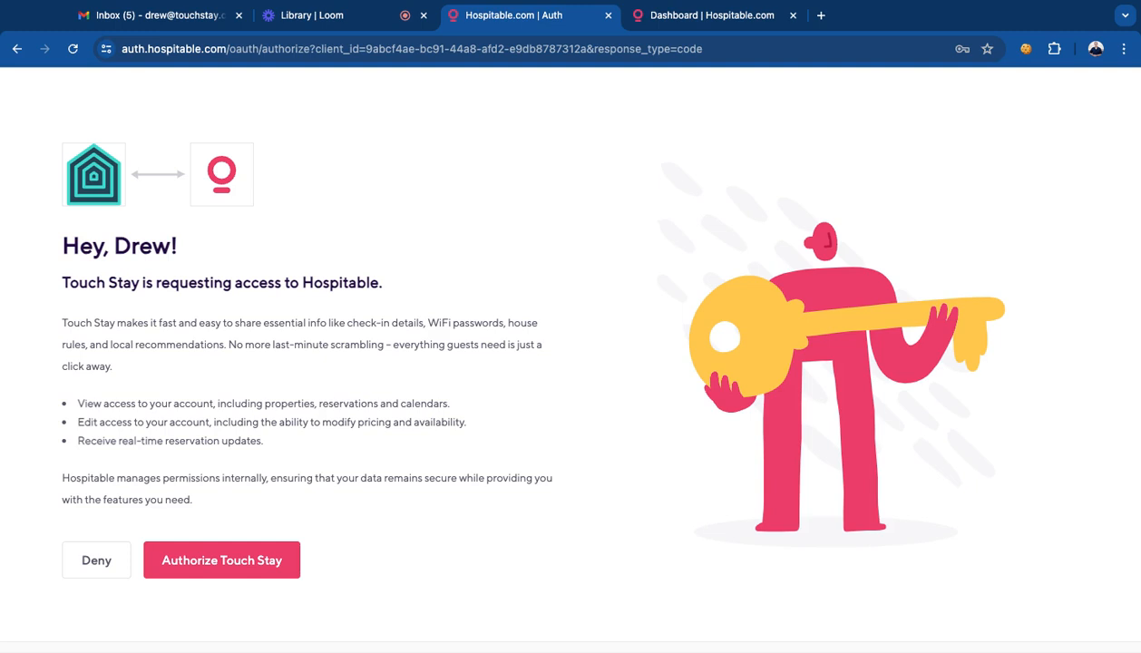
{"action": "left_click", "coordinate": [245, 558]}
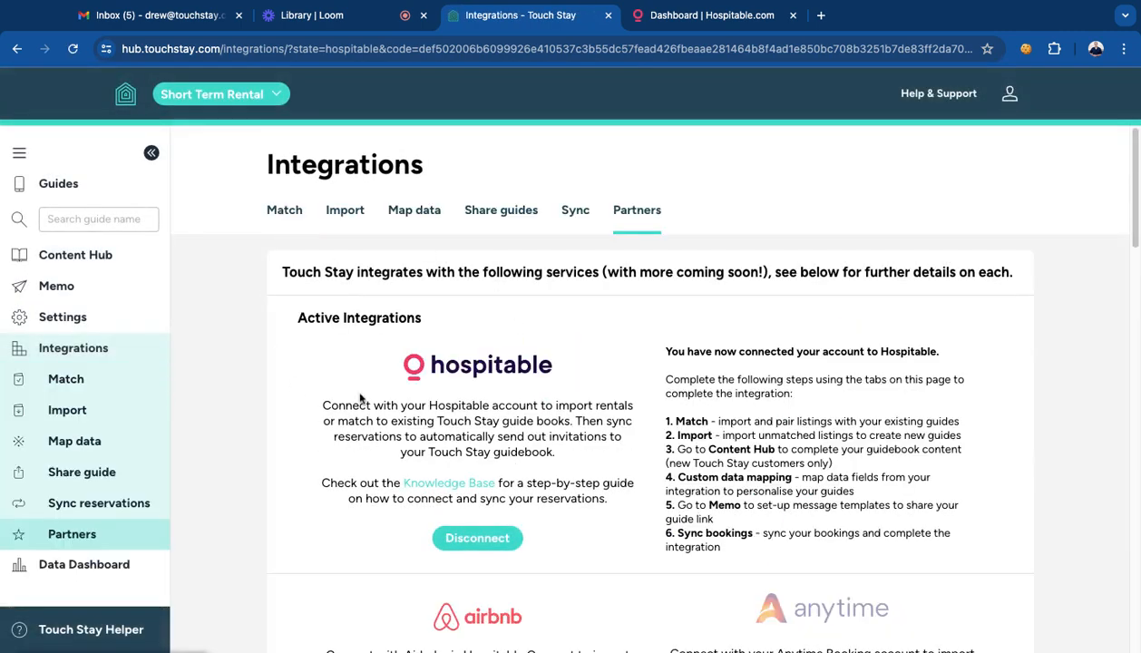
{"action": "triple_click", "coordinate": [438, 325]}
{"action": "left_click", "coordinate": [484, 332]}
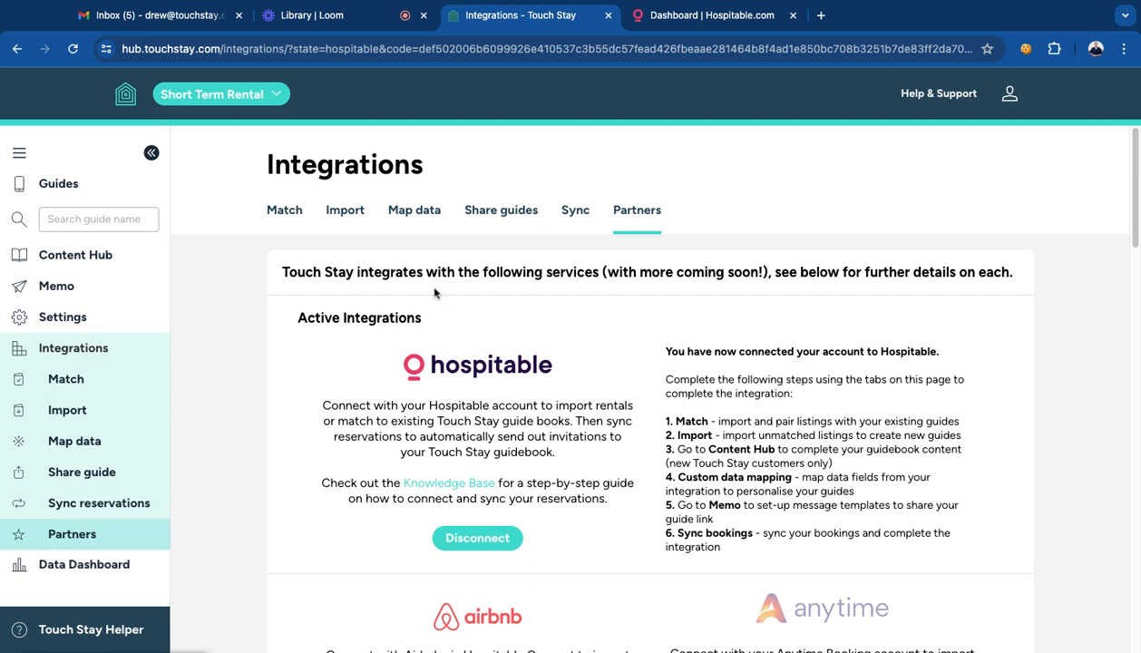
- Match the Touch Stay guide The Pi House with the Hospitable listing The Pi House
{"action": "left_click", "coordinate": [281, 212]}
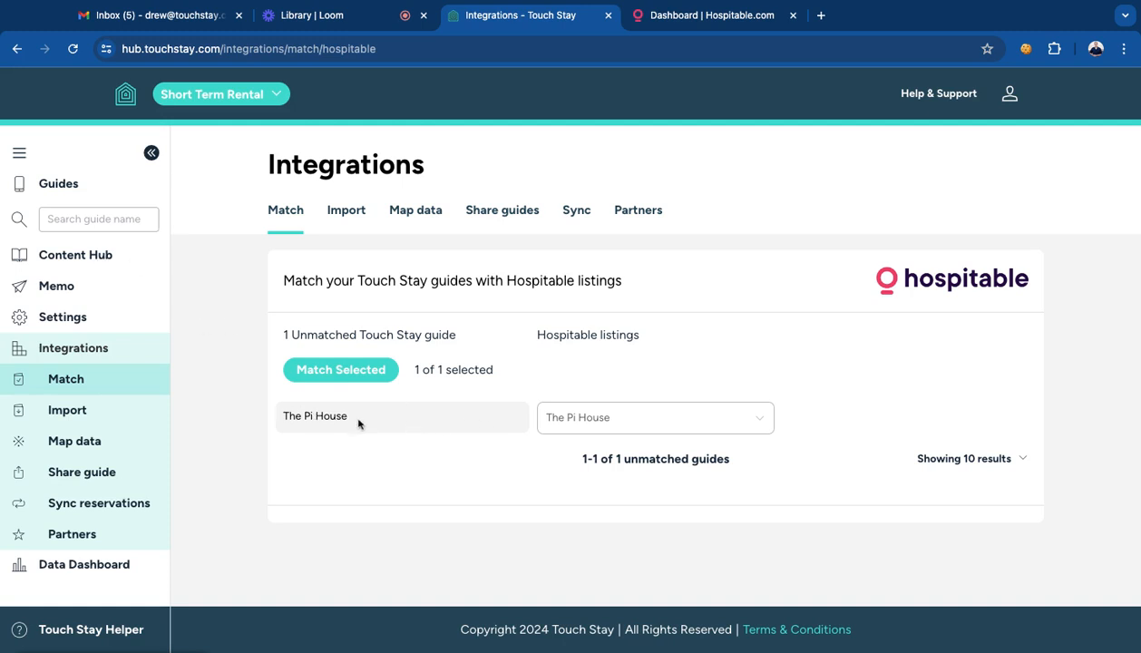
{"action": "left_click", "coordinate": [682, 417]}
{"action": "left_click", "coordinate": [322, 375]}
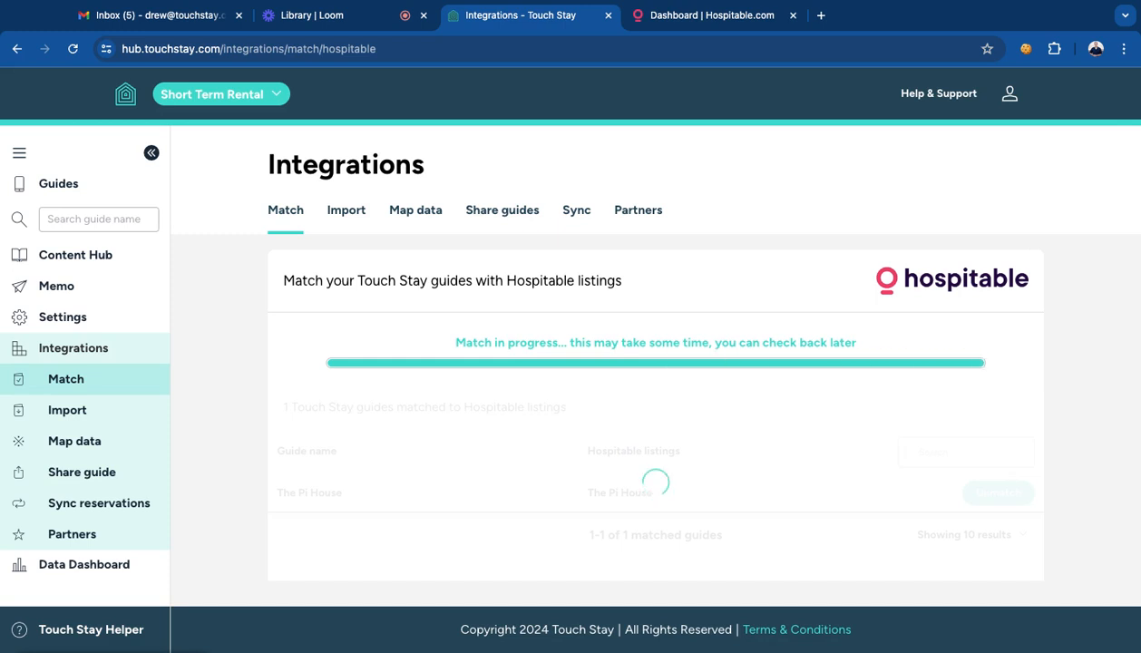
- Select the unmatched Hospitable listing Cosy brick home in Downtown for import
{"action": "left_click", "coordinate": [363, 215]}
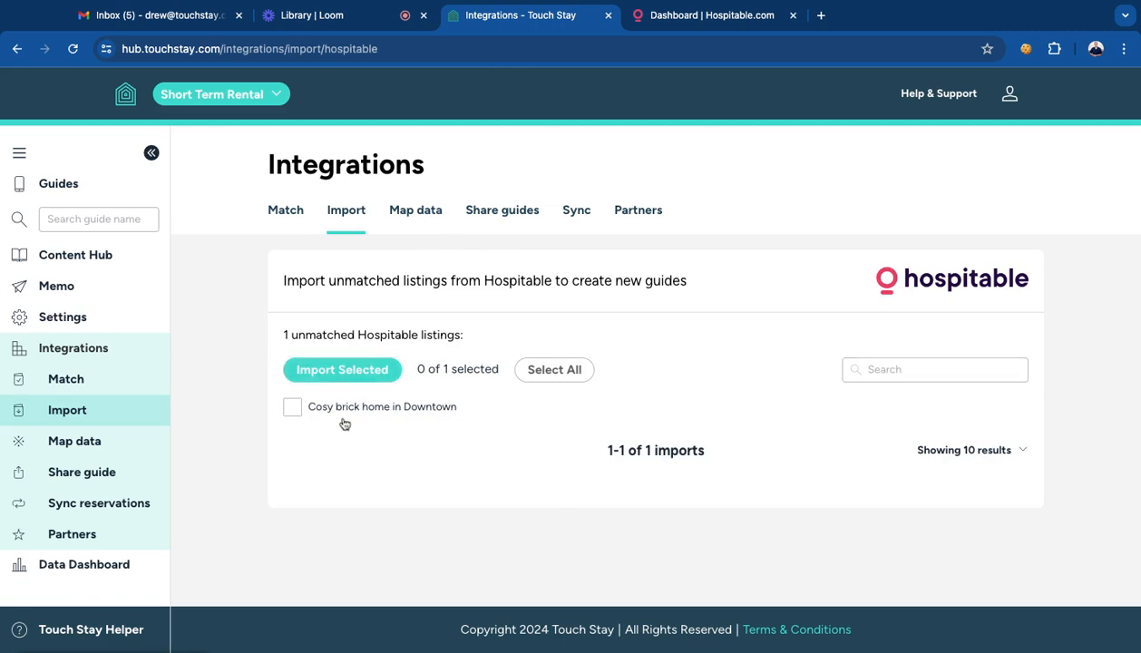
{"action": "left_click", "coordinate": [290, 407]}
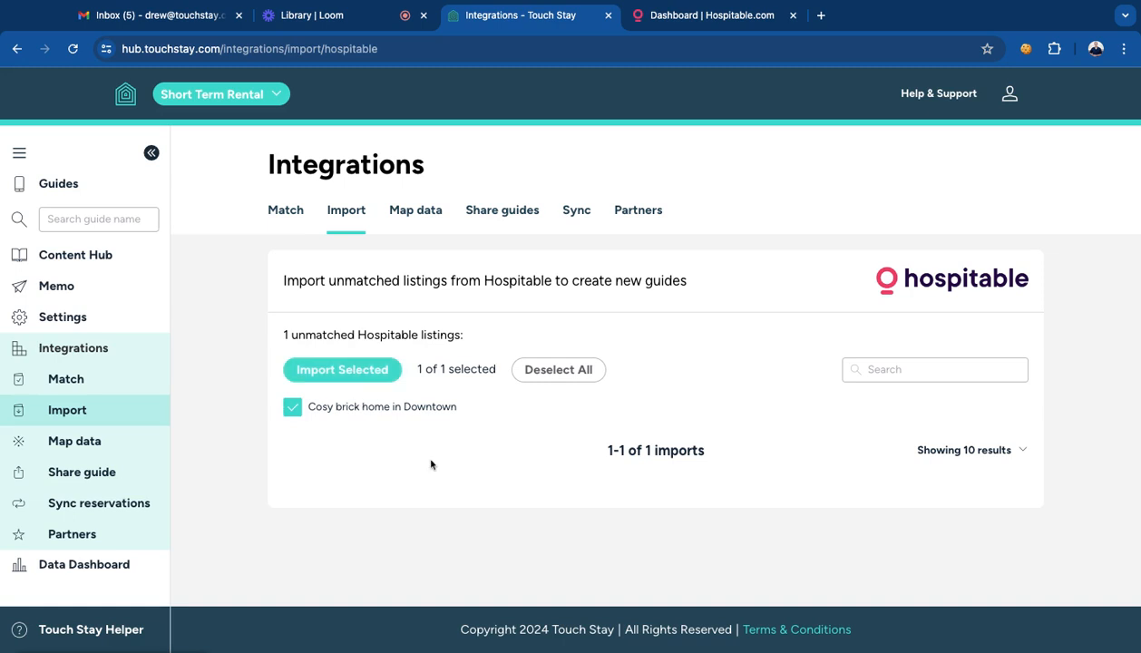
- Review which Hospitable listing is matched to The Pi House guide
{"action": "left_click", "coordinate": [300, 218]}
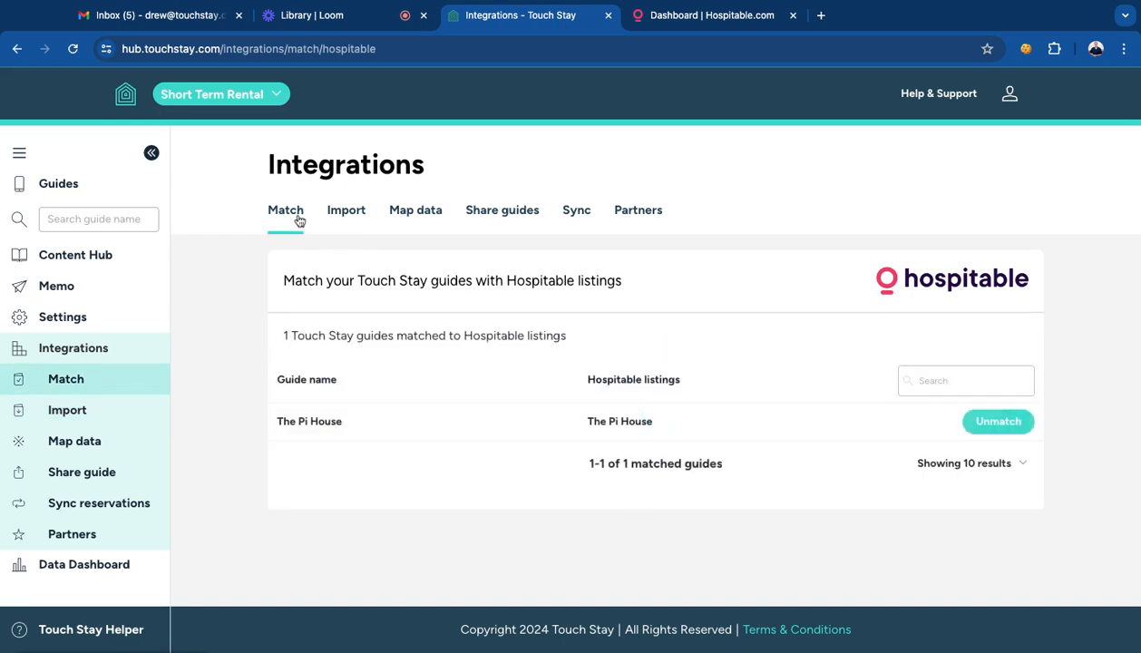
{"action": "triple_click", "coordinate": [352, 428]}
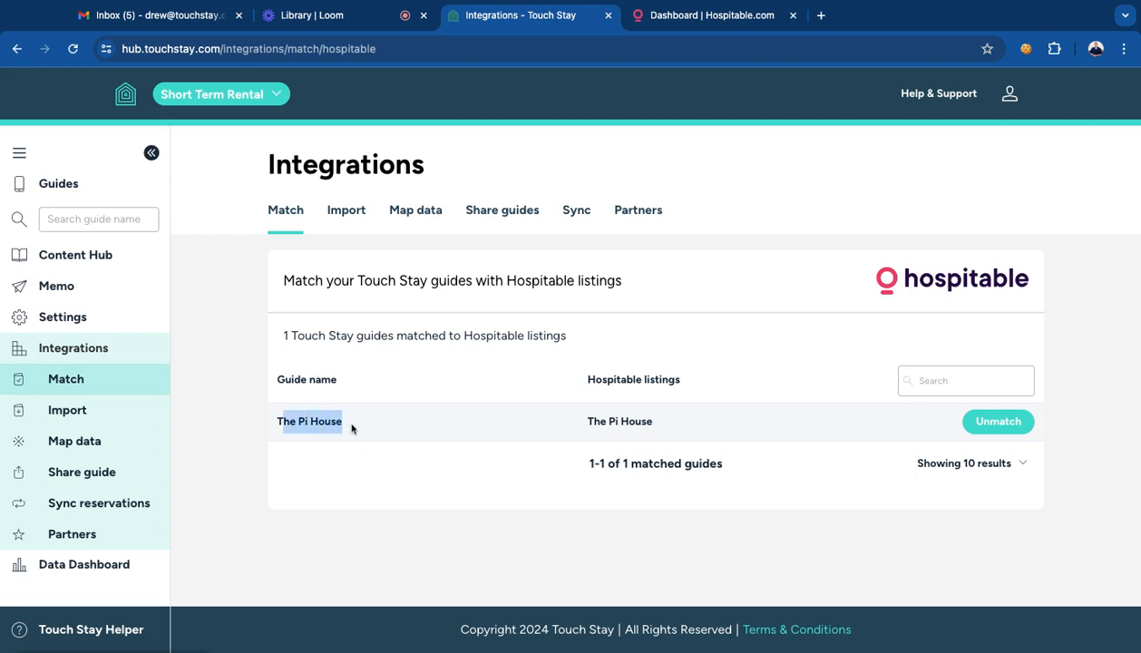
{"action": "triple_click", "coordinate": [671, 431]}
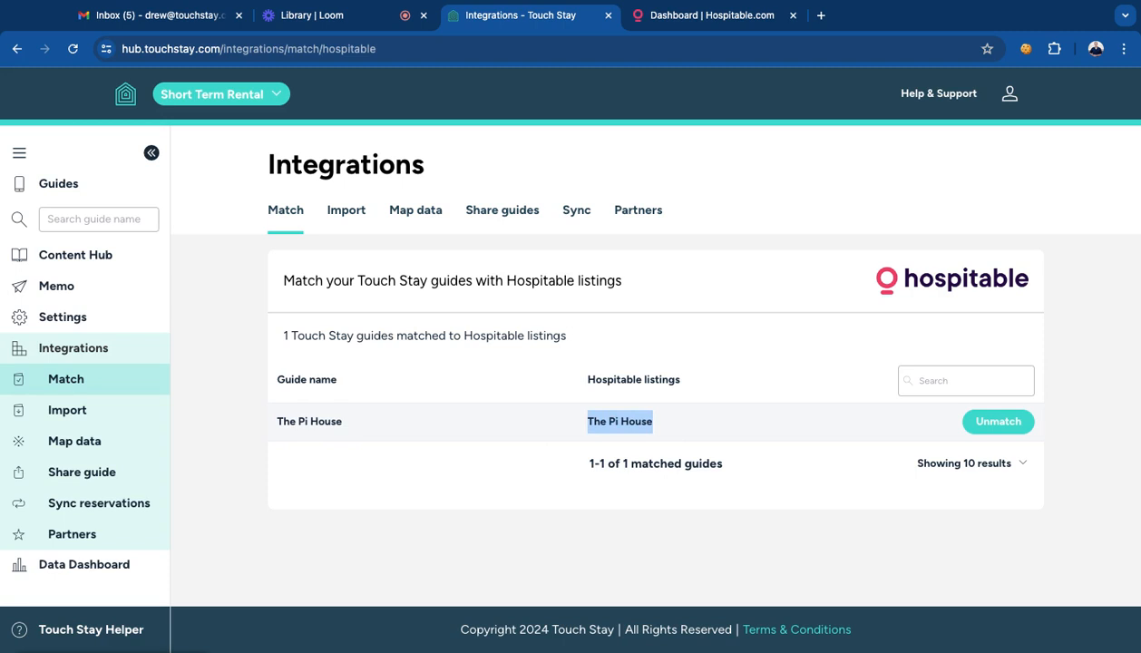
{"action": "left_click", "coordinate": [445, 205]}
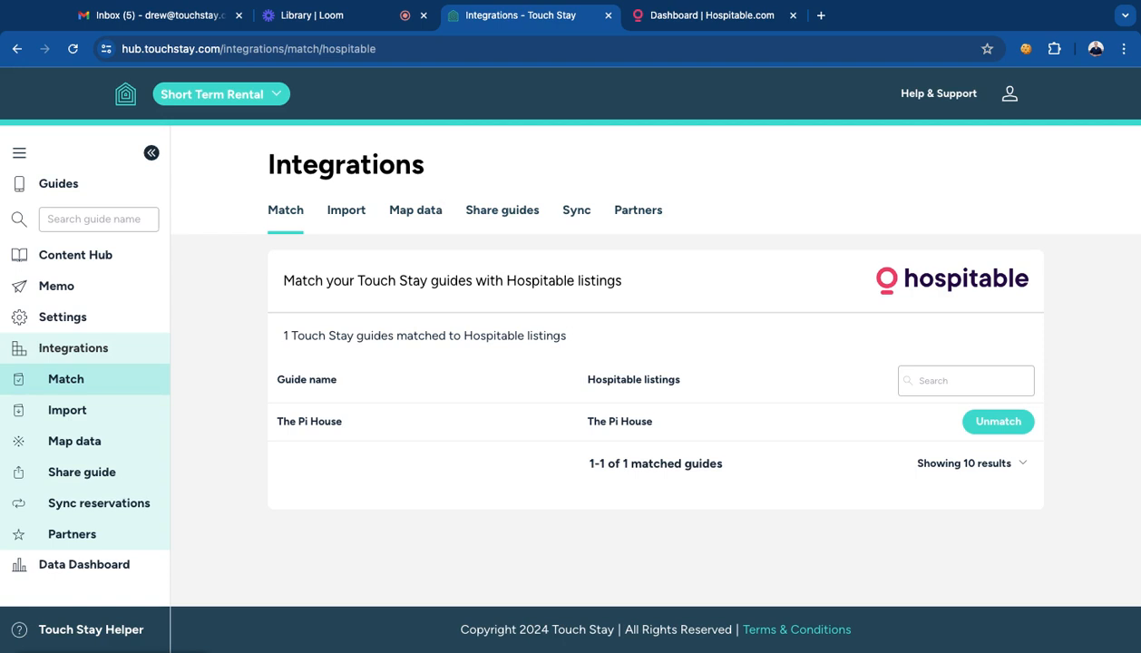
- Add a data mapping for Booking Code, linked to a new custom field with the code hospitable_booking_code
{"action": "left_click", "coordinate": [416, 210]}
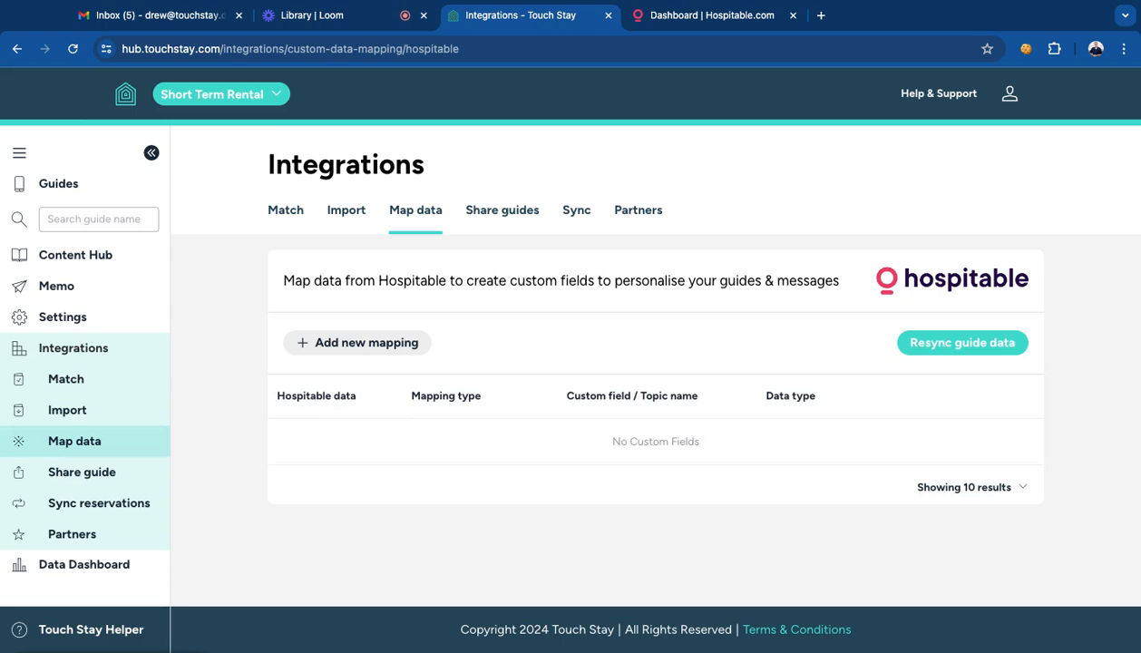
{"action": "left_click", "coordinate": [348, 349]}
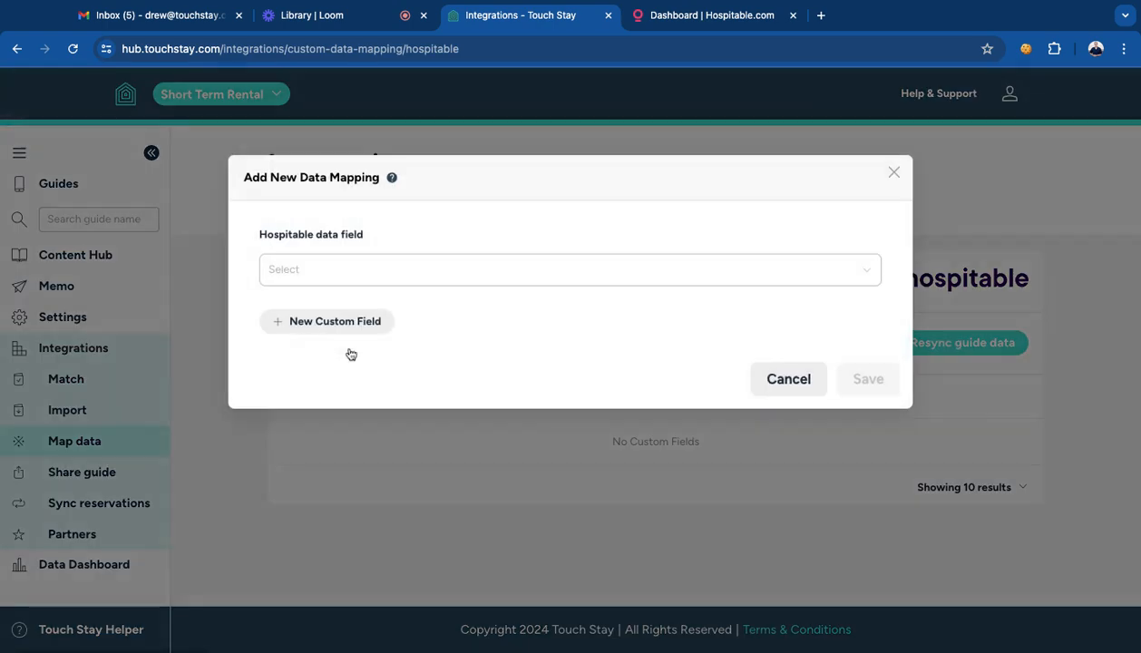
{"action": "left_click", "coordinate": [362, 269]}
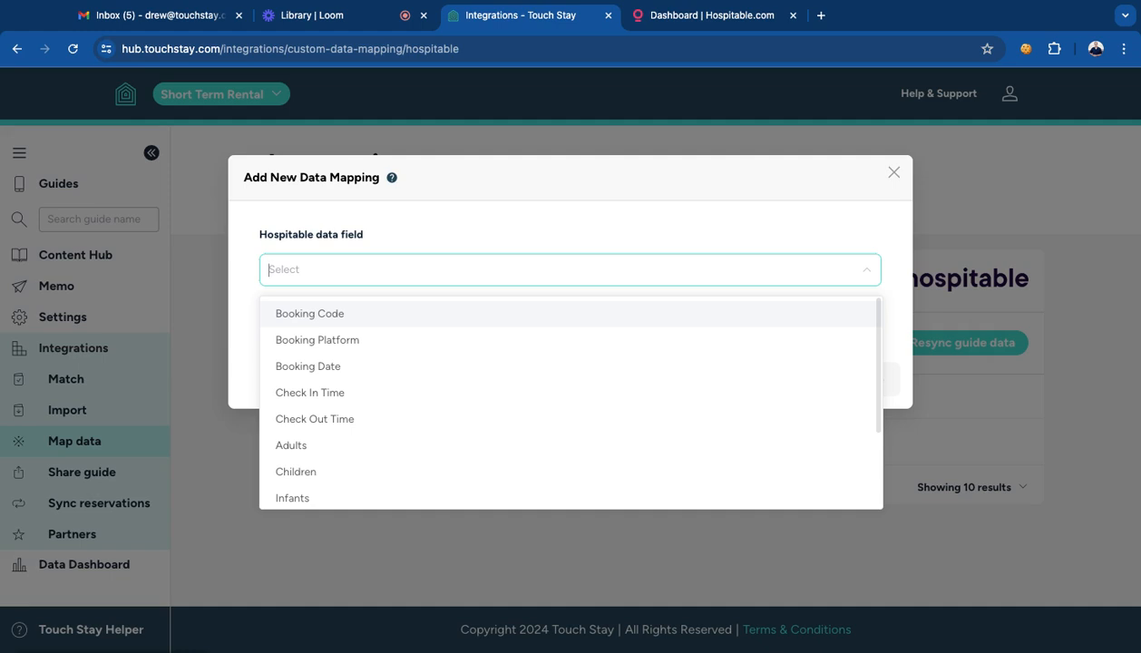
{"action": "left_click", "coordinate": [310, 315]}
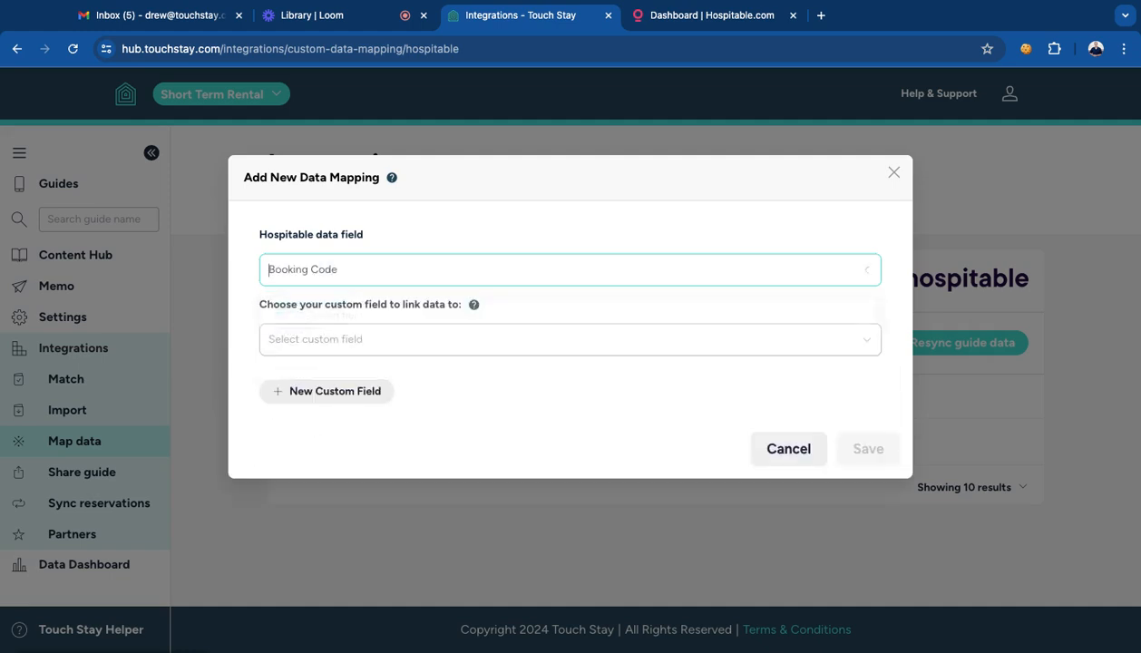
{"action": "left_click", "coordinate": [361, 391]}
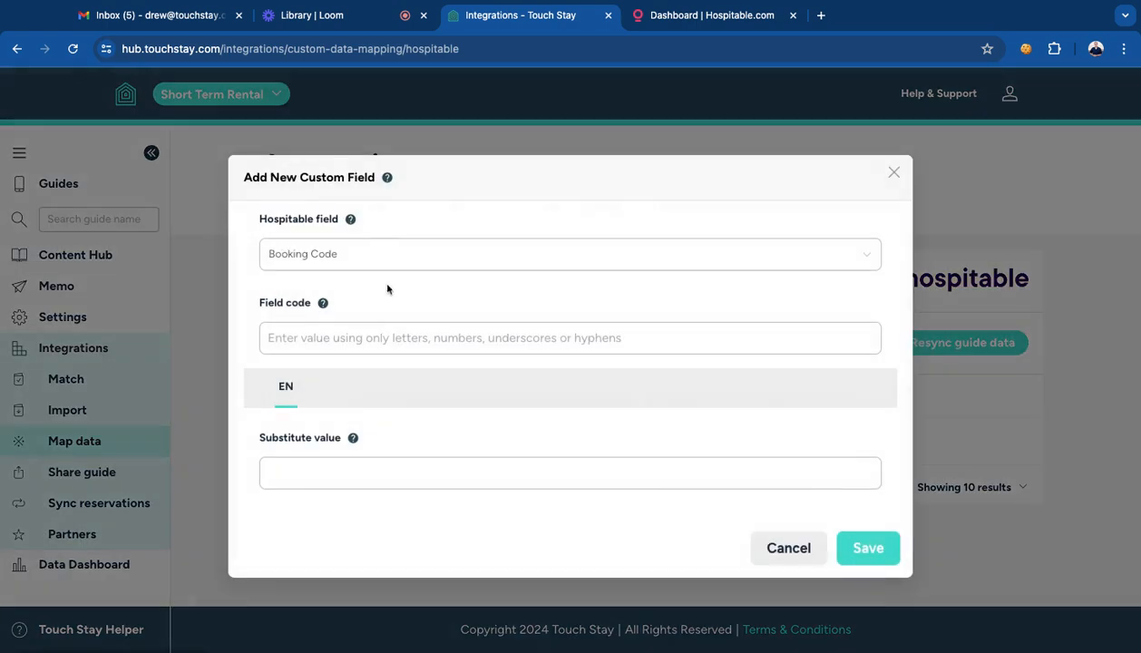
{"action": "type", "text": "hos"}
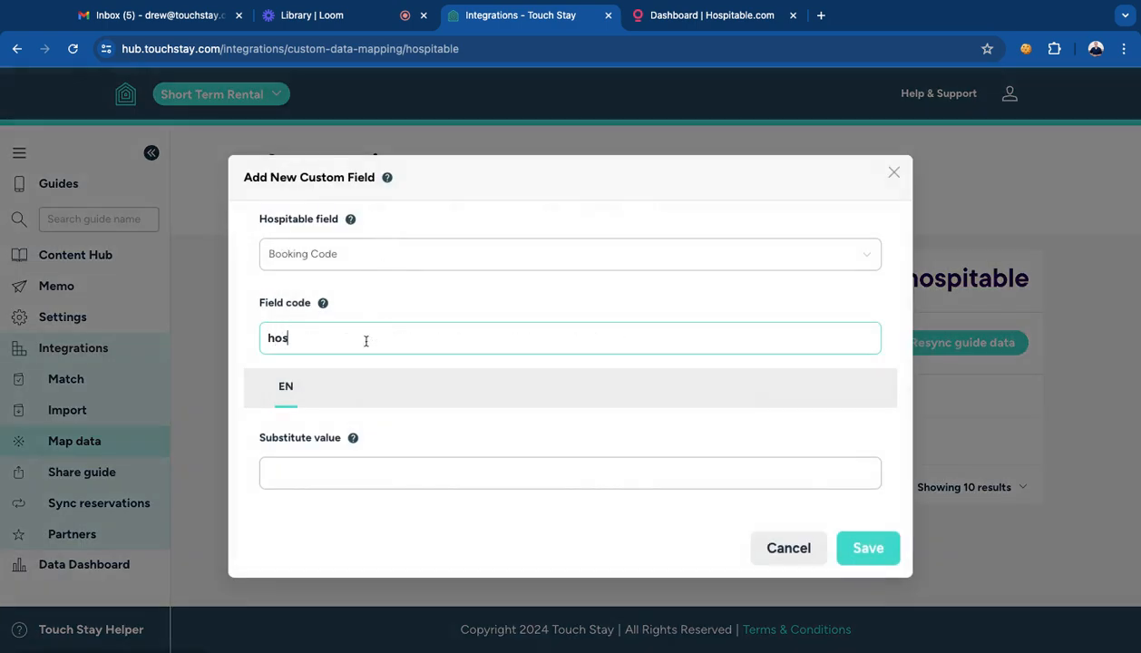
{"action": "type", "text": "pitable_booking_code"}
{"action": "left_click", "coordinate": [854, 548]}
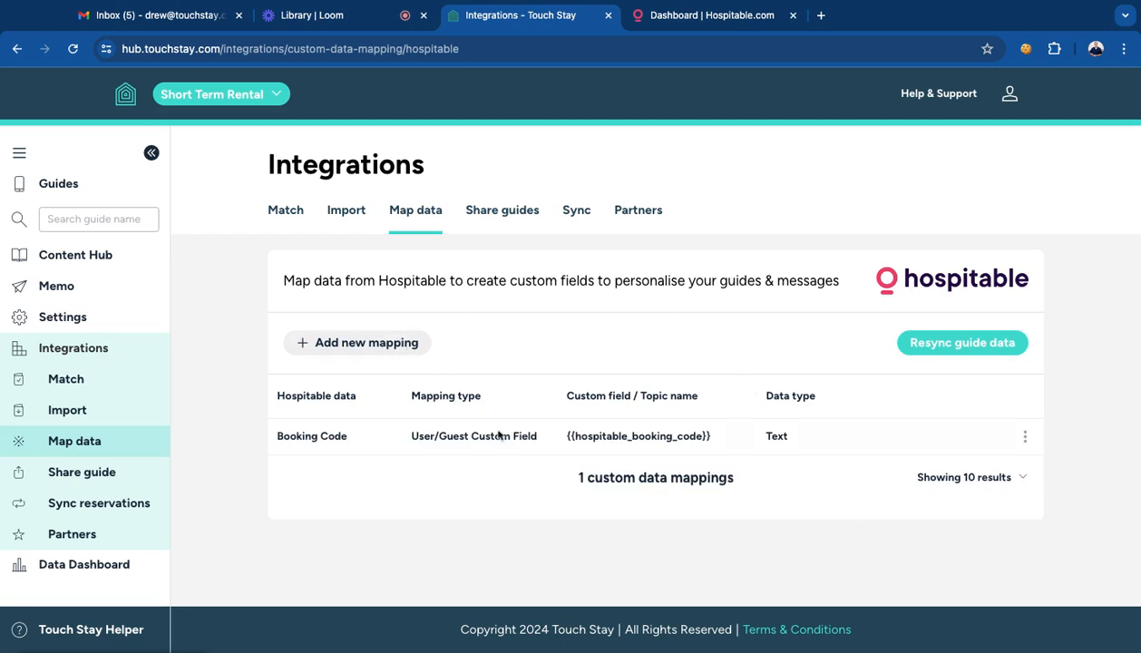
{"action": "left_click_drag", "start_coordinate": [541, 438], "coordinate": [413, 436]}
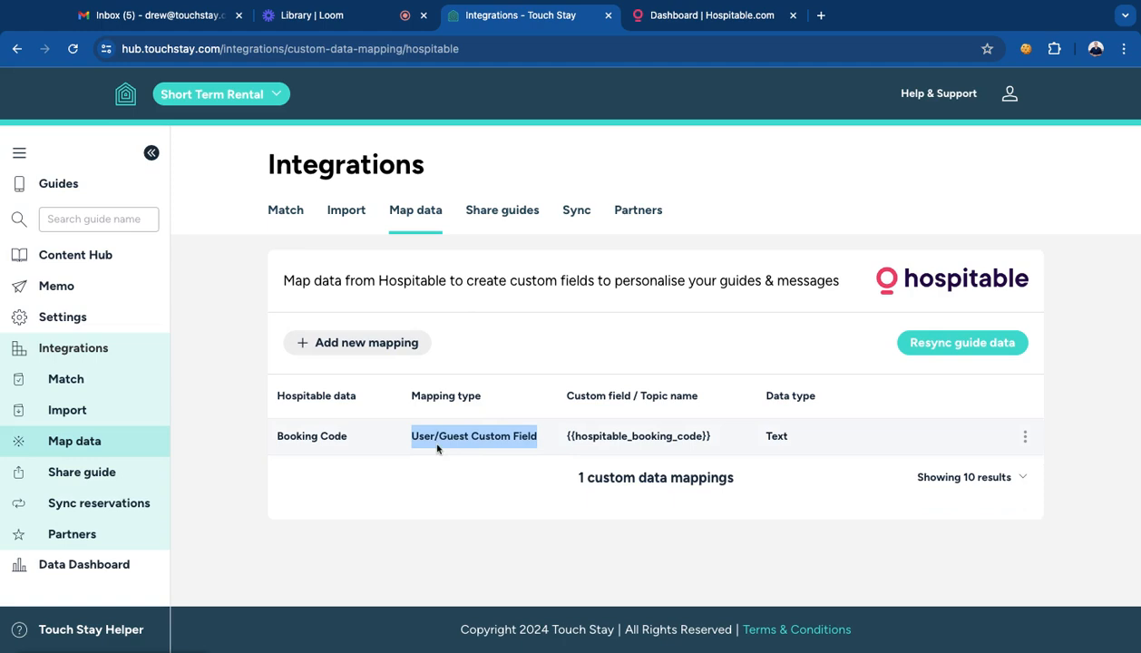
- Start a new data mapping for the Pets Allowed field with Guide custom field as the mapping type
{"action": "left_click", "coordinate": [367, 343]}
{"action": "left_click", "coordinate": [382, 272]}
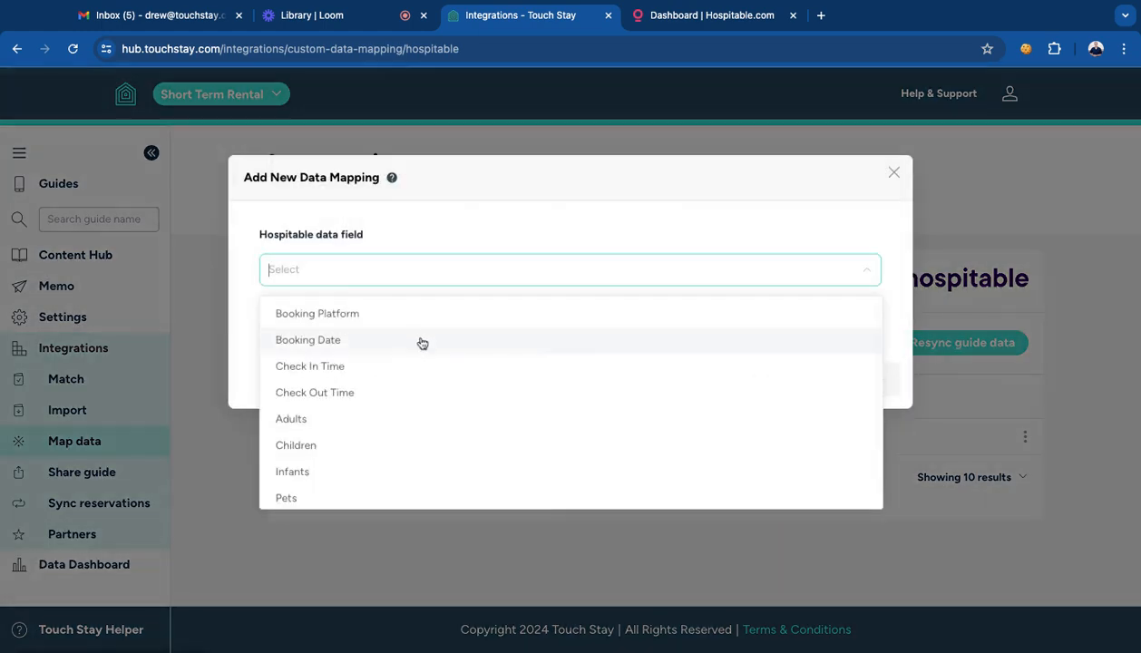
{"action": "scroll", "coordinate": [426, 354], "scroll_direction": "down", "scroll_amount": 3}
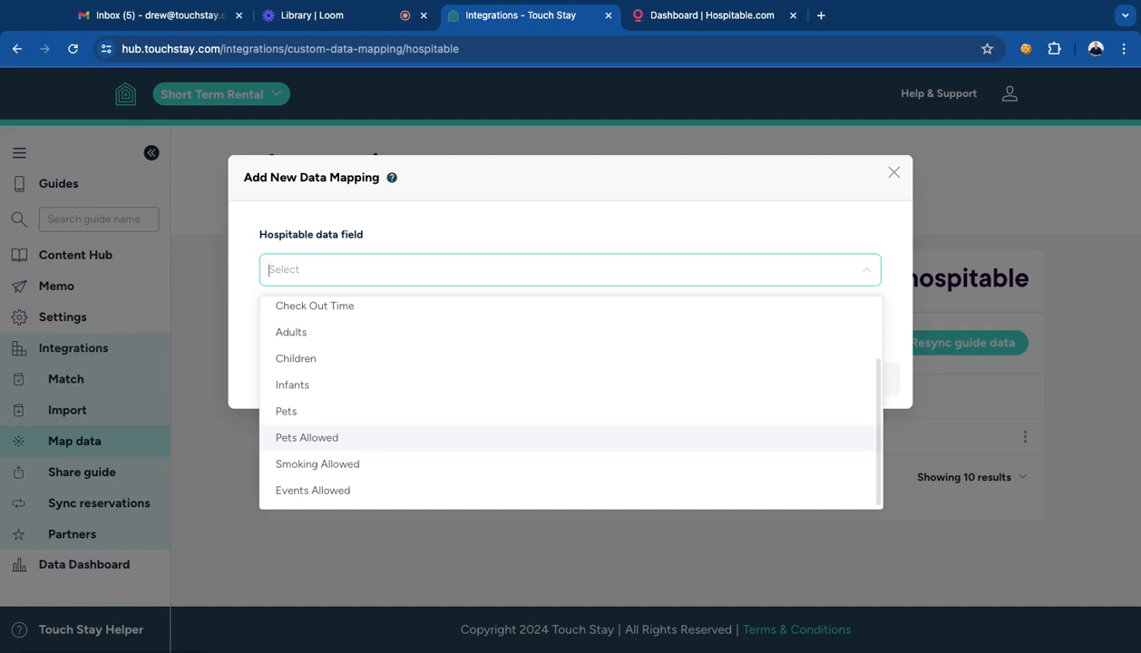
{"action": "key", "text": "Return"}
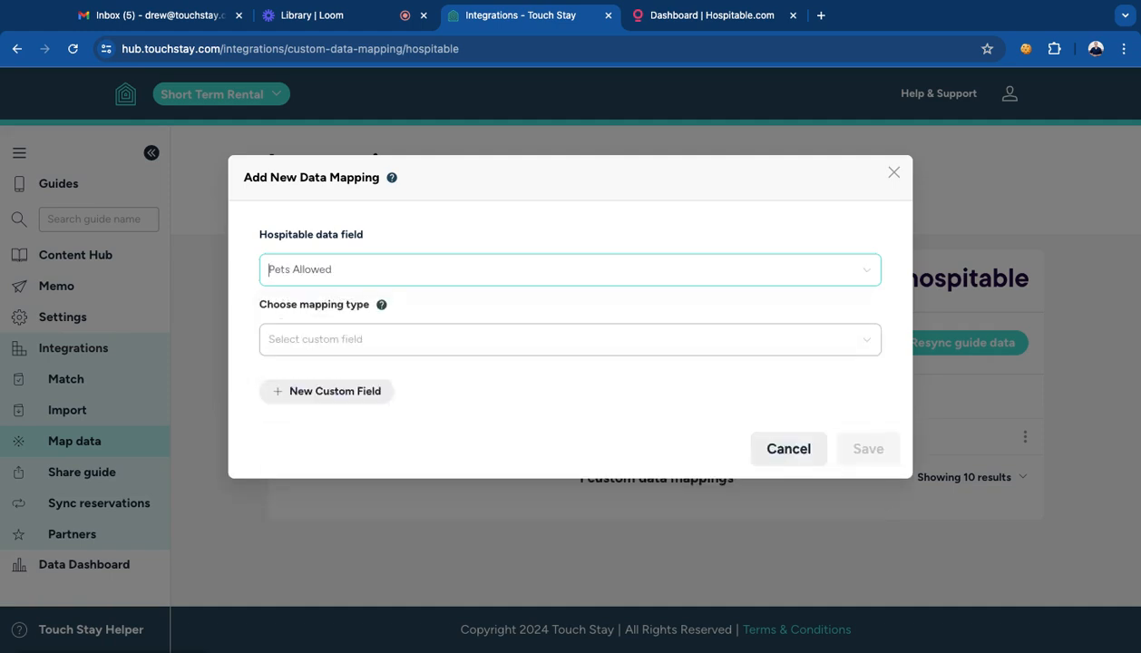
{"action": "left_click", "coordinate": [354, 339]}
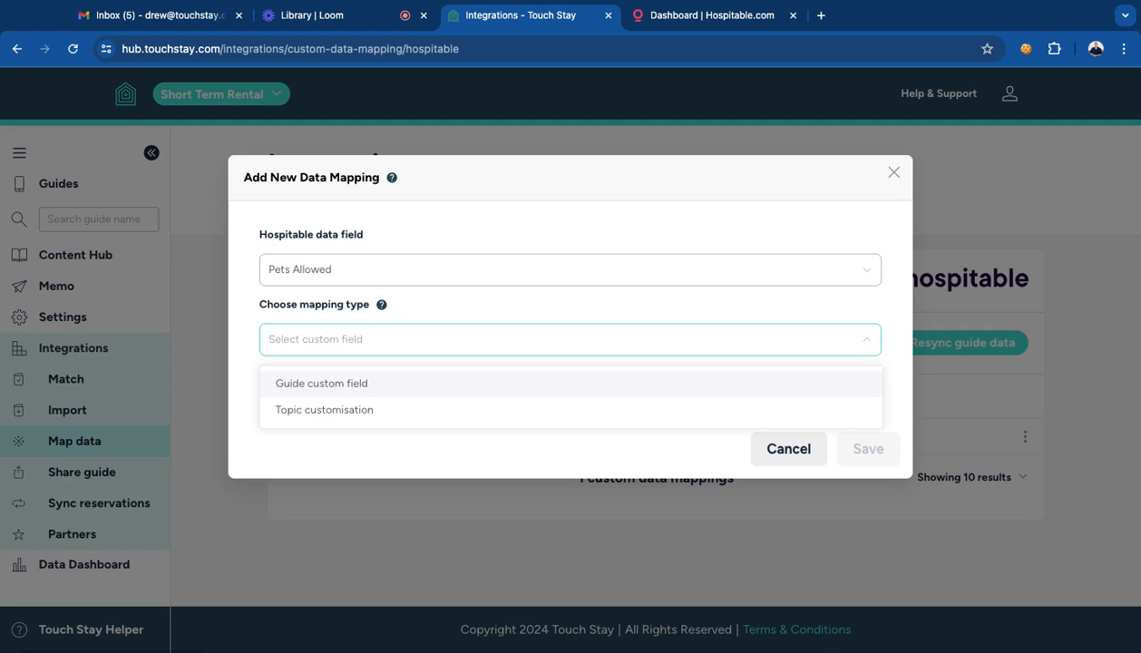
{"action": "left_click", "coordinate": [321, 383]}
{"action": "left_click", "coordinate": [350, 408]}
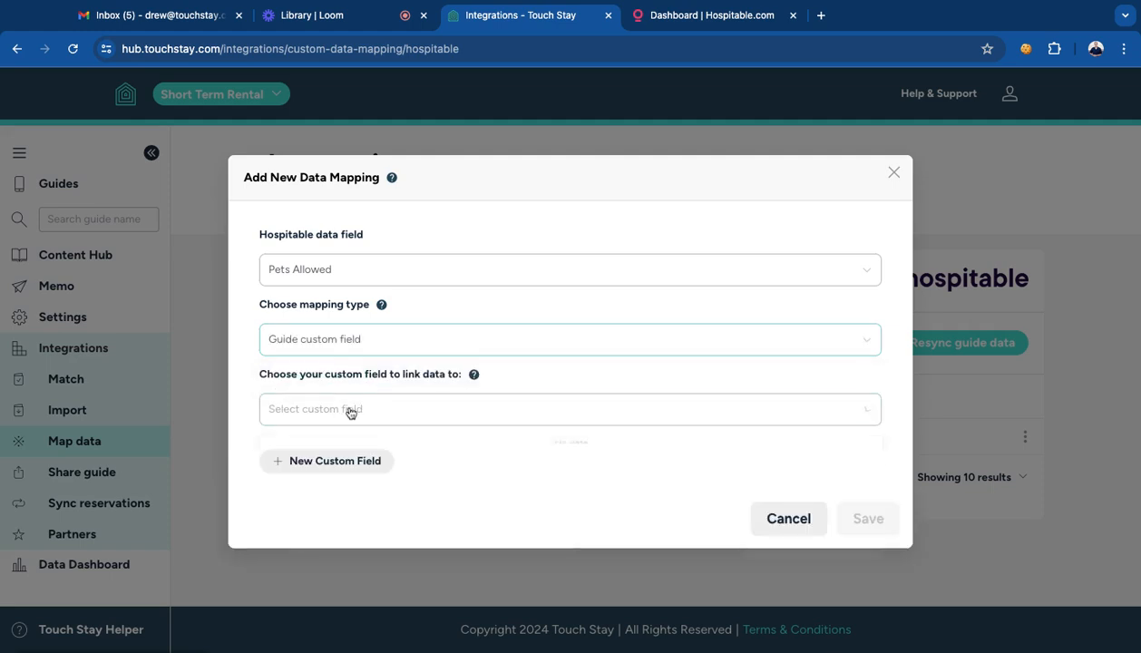
{"action": "left_click", "coordinate": [318, 522]}
- Create and save a new custom field for Pets Allowed with the field code hospitable_pets_allowed
{"action": "left_click", "coordinate": [331, 459]}
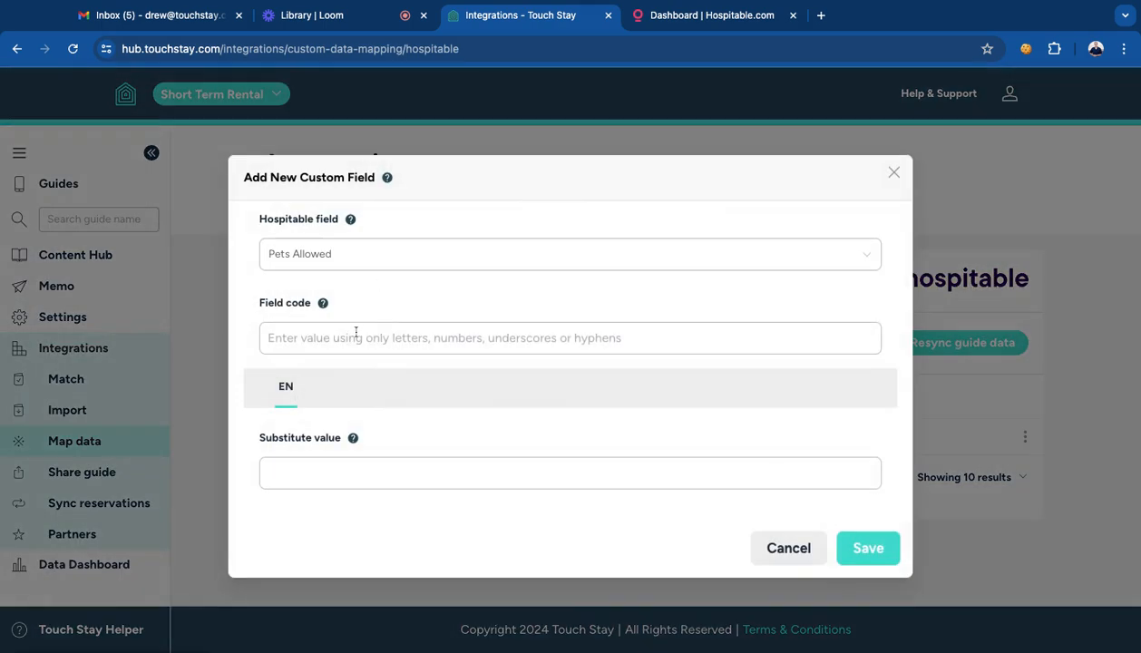
{"action": "left_click", "coordinate": [355, 335]}
{"action": "type", "text": "hosp"}
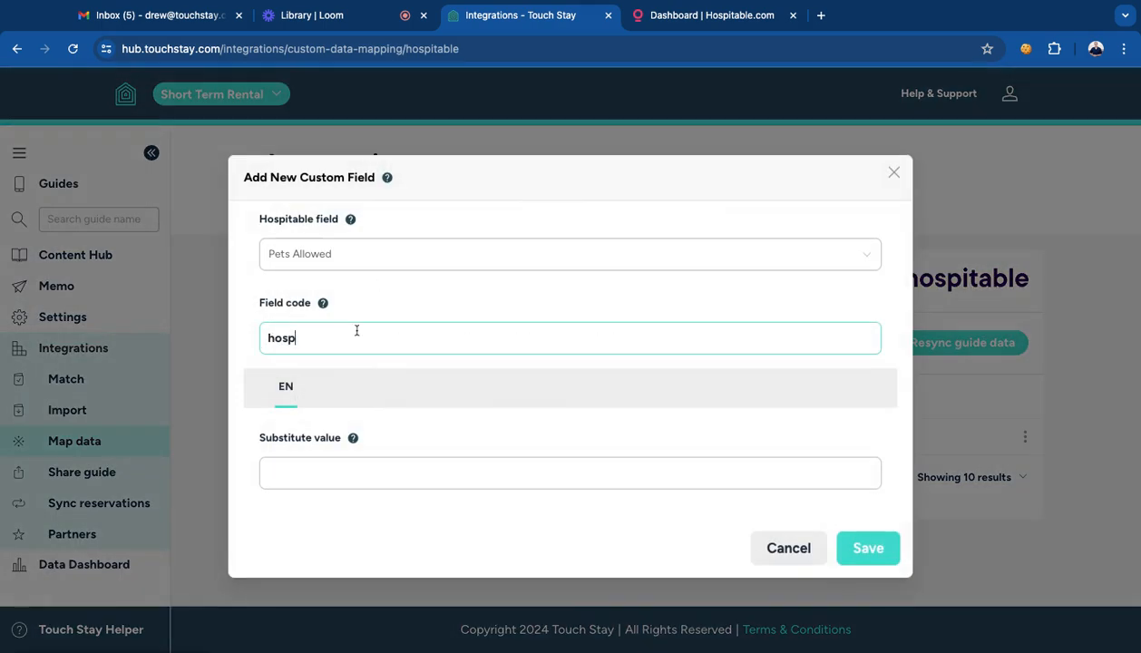
{"action": "type", "text": "itable_pets_allowed"}
{"action": "left_click", "coordinate": [884, 551]}
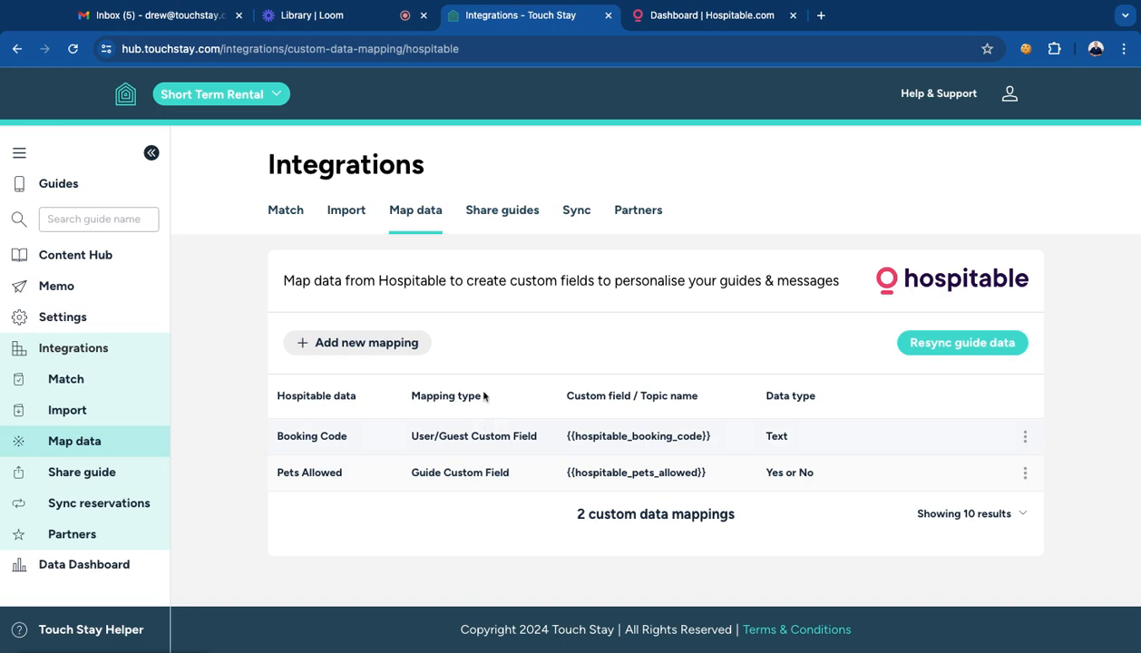
{"action": "left_click_drag", "start_coordinate": [714, 436], "coordinate": [566, 436]}
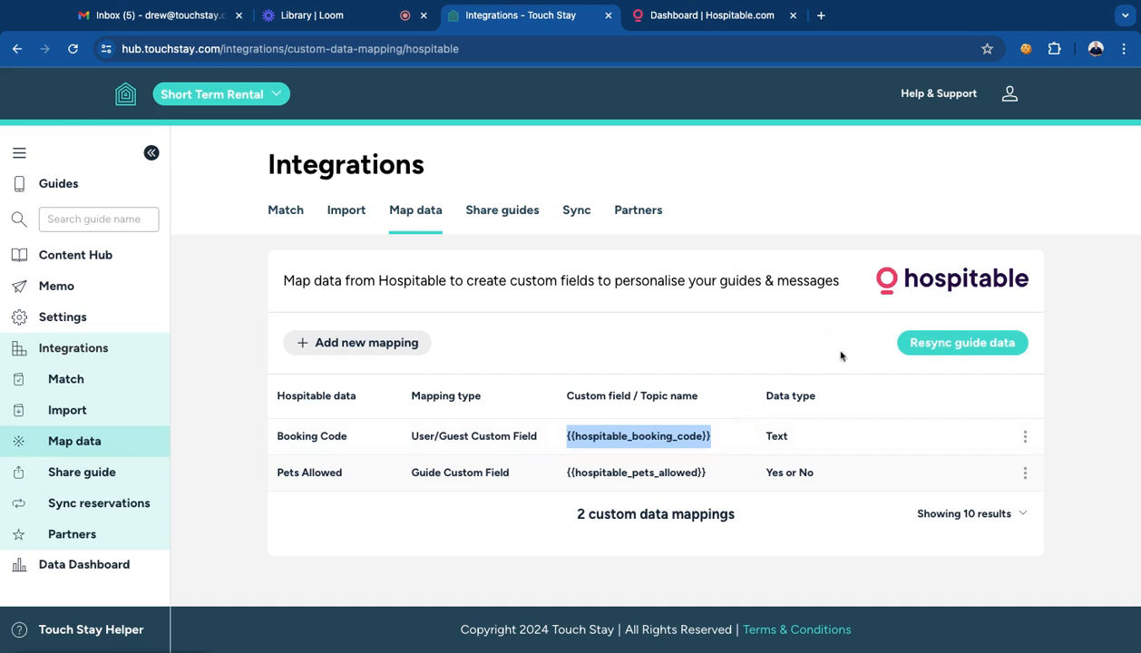
{"action": "left_click", "coordinate": [802, 321]}
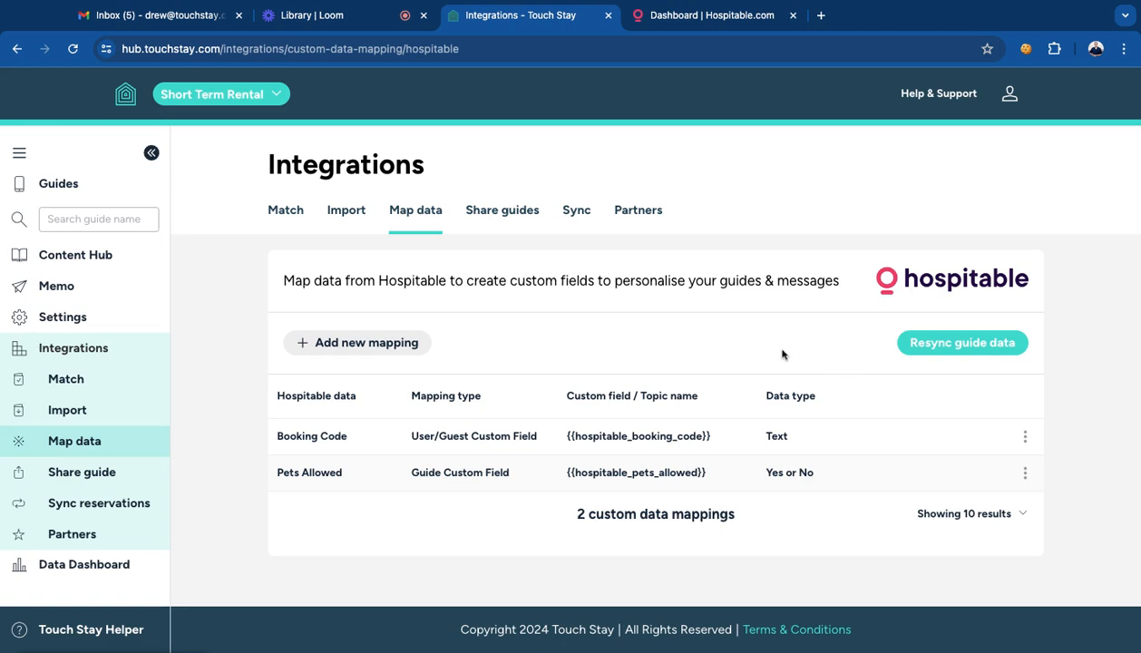
- Sync The Pi House guide with Hospitable reservations, using the All bookings sync option
{"action": "left_click", "coordinate": [576, 211]}
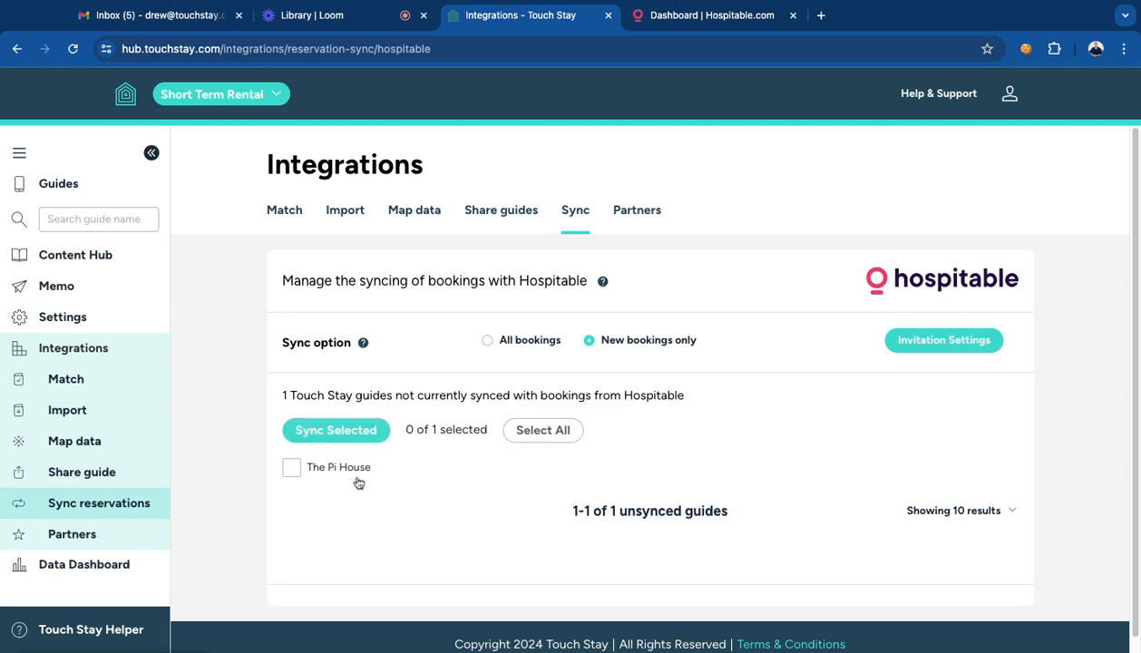
{"action": "left_click", "coordinate": [292, 469]}
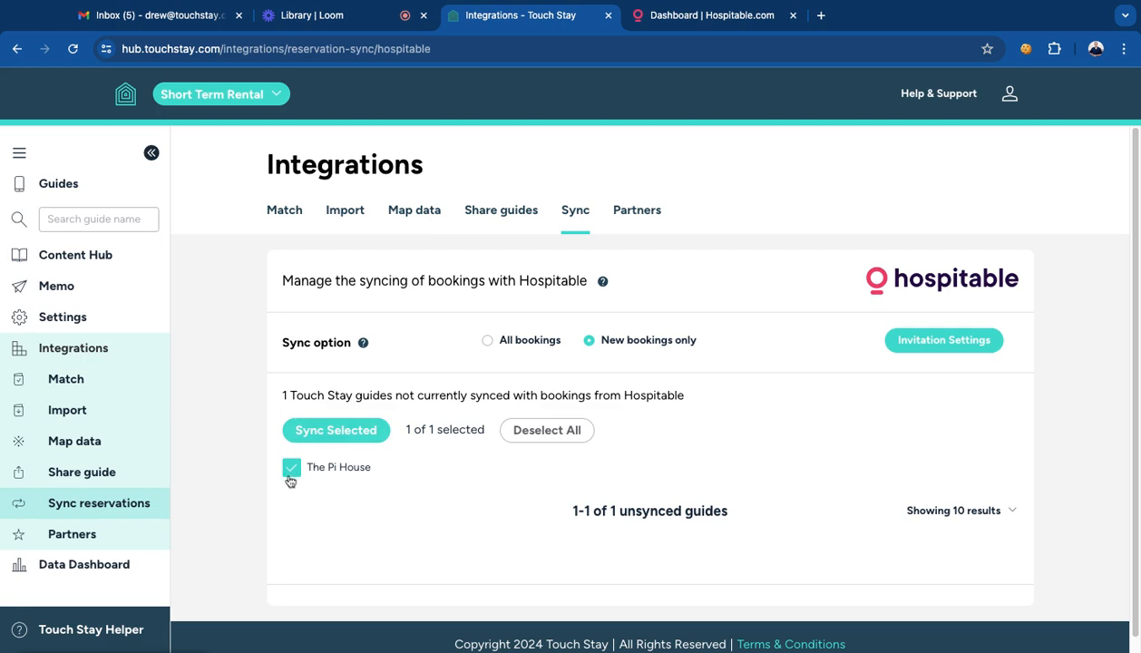
{"action": "left_click", "coordinate": [533, 347]}
{"action": "left_click", "coordinate": [682, 343]}
{"action": "left_click", "coordinate": [524, 348]}
{"action": "left_click", "coordinate": [625, 349]}
{"action": "left_click", "coordinate": [508, 347]}
{"action": "left_click", "coordinate": [366, 439]}
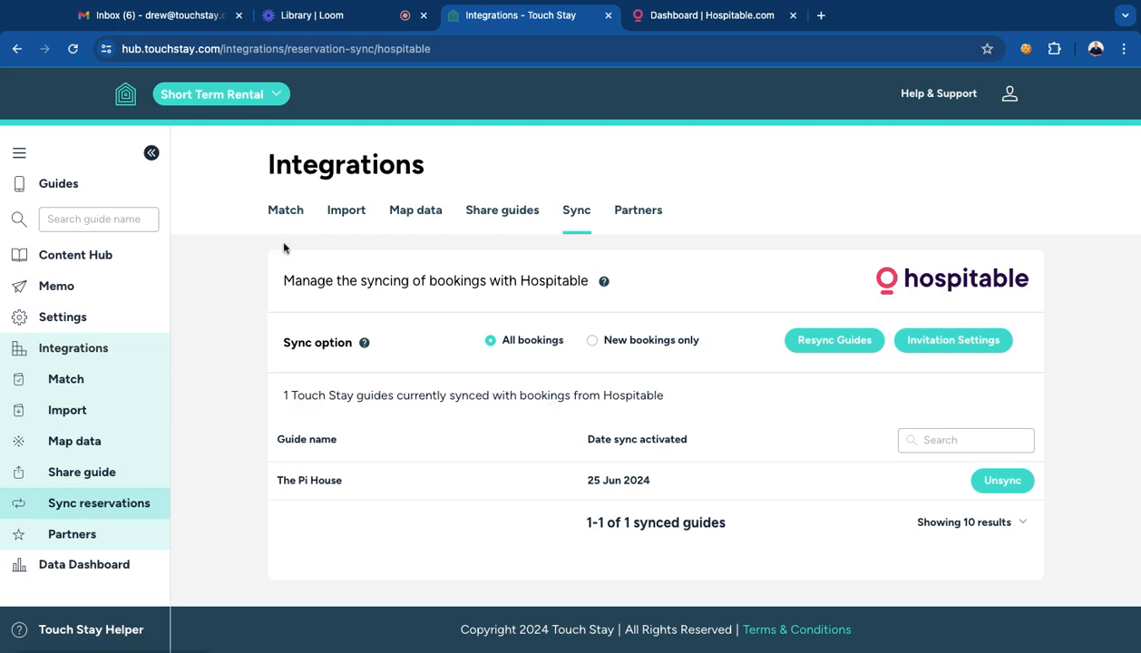
- Open the Memo invitations list and bring up the invitation details of the first The Pi House entry
{"action": "left_click", "coordinate": [63, 287]}
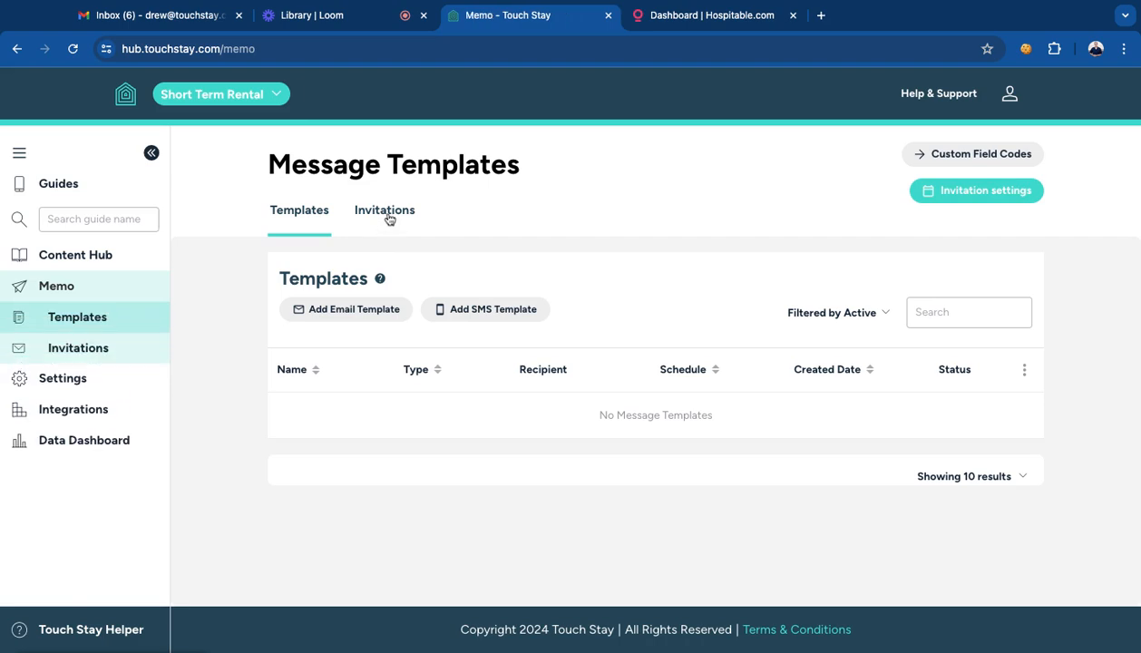
{"action": "left_click", "coordinate": [387, 214]}
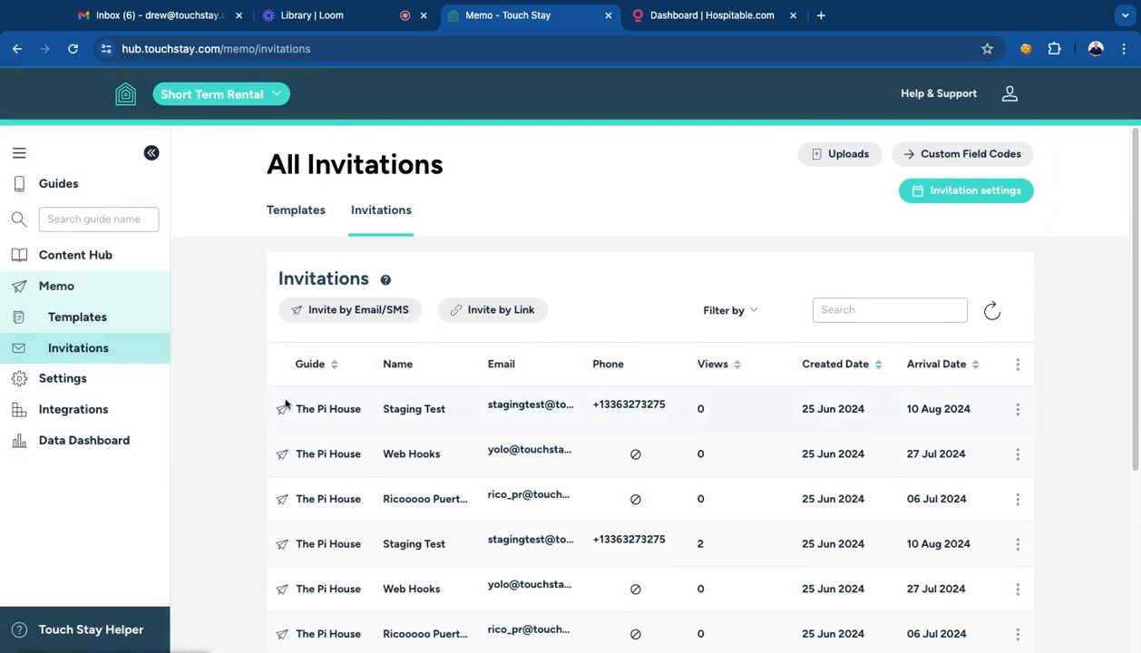
{"action": "left_click_drag", "start_coordinate": [337, 408], "coordinate": [545, 426]}
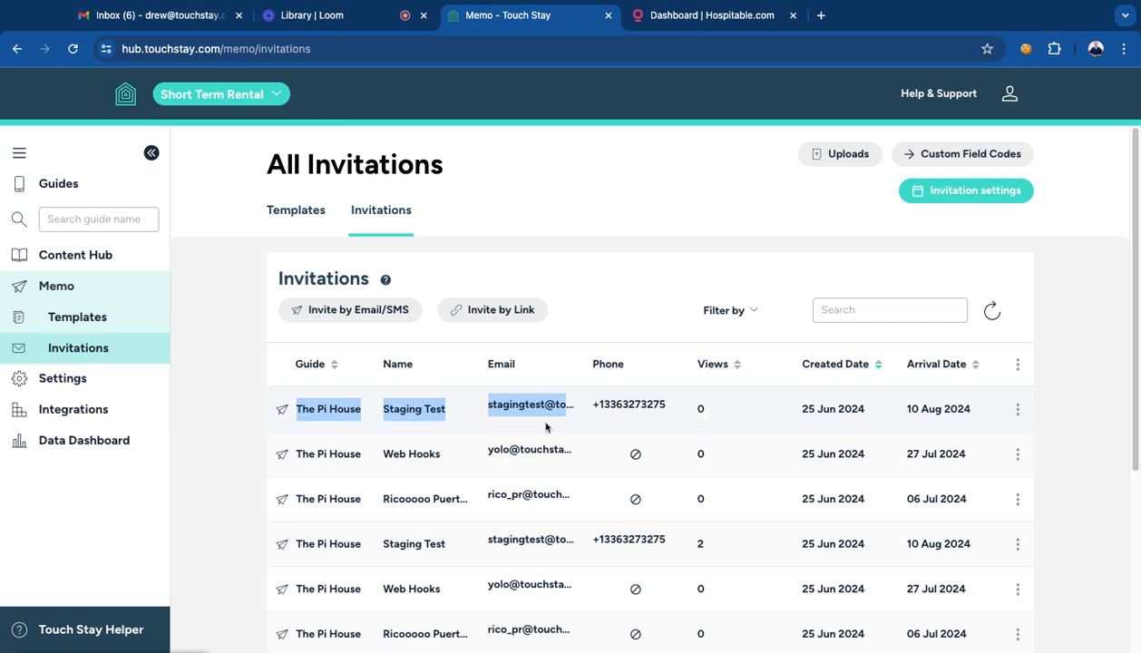
{"action": "left_click", "coordinate": [1017, 409]}
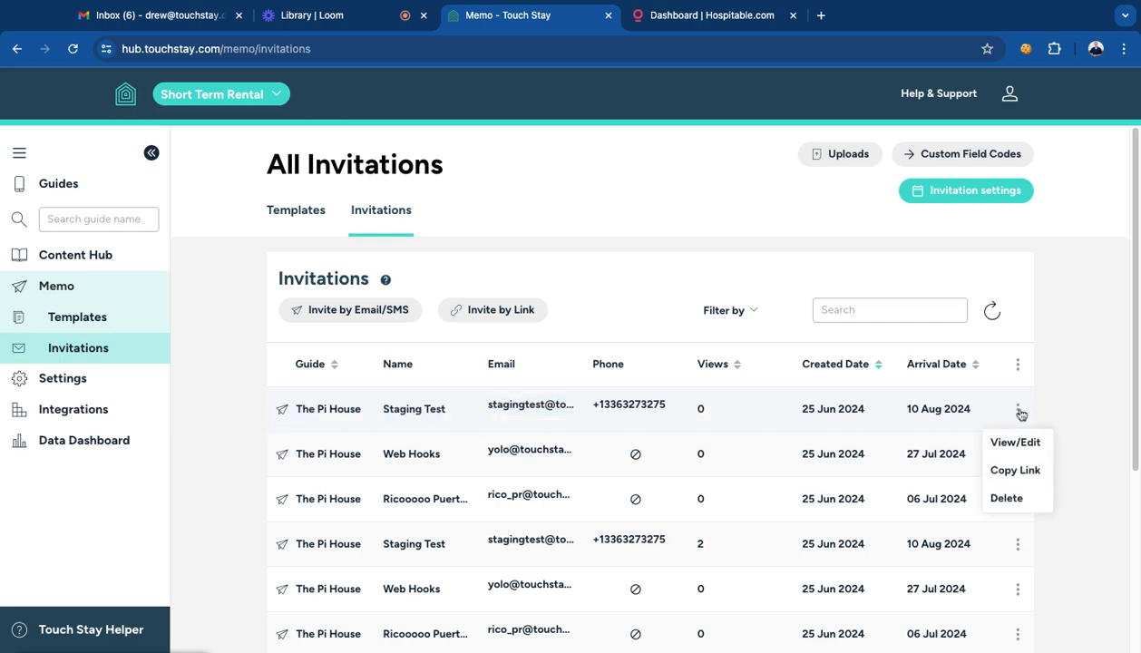
{"action": "left_click", "coordinate": [1021, 442]}
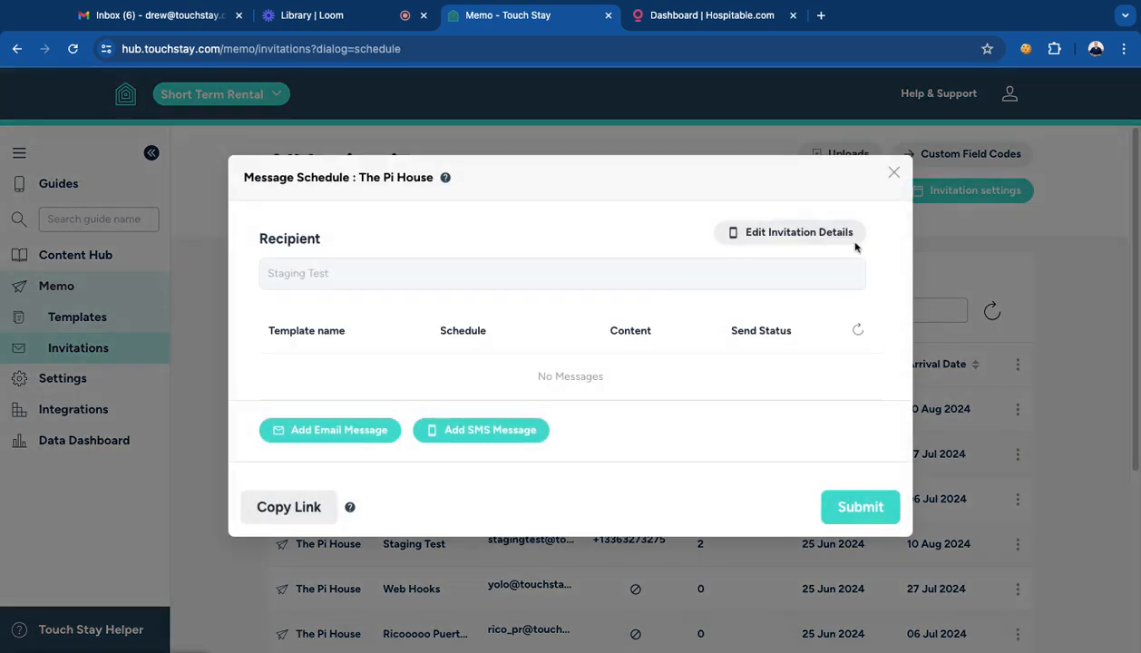
{"action": "left_click", "coordinate": [798, 235]}
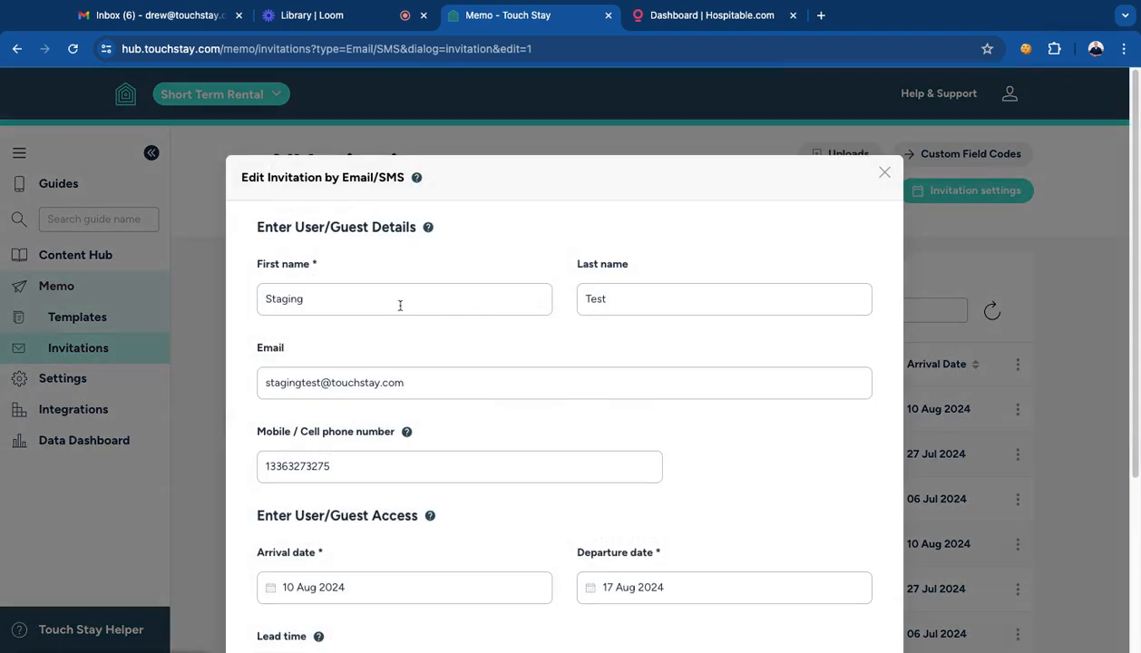
- Review the invitation's guest details, access dates and hospitable_booking_code custom field, and leave the form without submitting changes
{"action": "scroll", "coordinate": [511, 350], "scroll_direction": "down", "scroll_amount": 2}
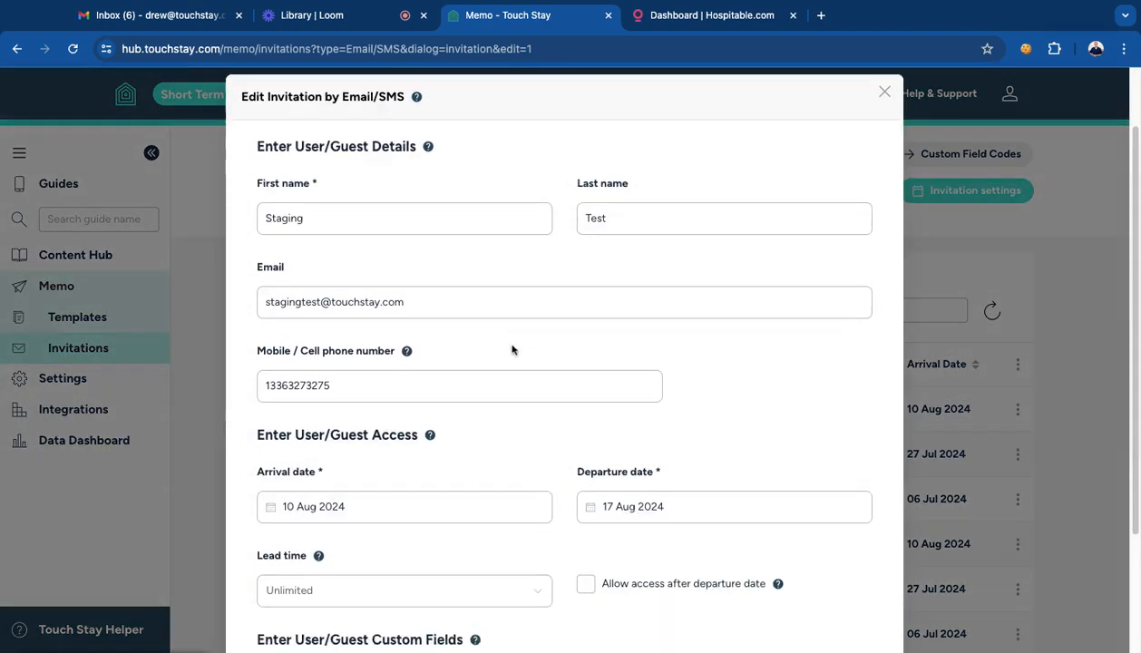
{"action": "scroll", "coordinate": [511, 350], "scroll_direction": "down", "scroll_amount": 4}
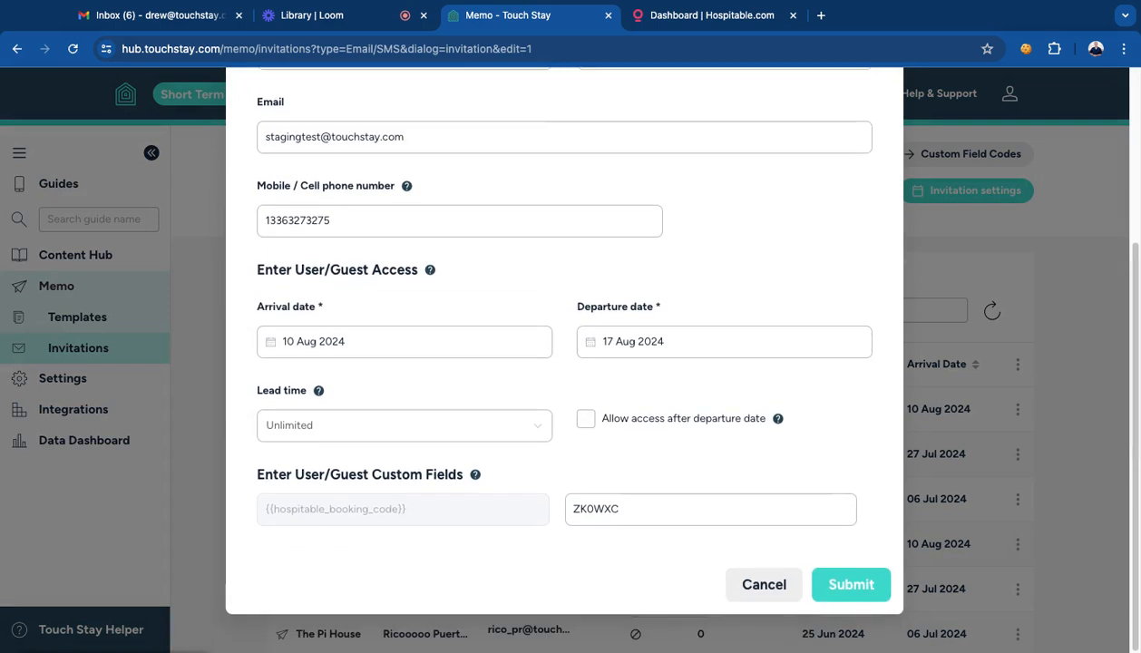
{"action": "left_click_drag", "start_coordinate": [436, 510], "coordinate": [265, 510]}
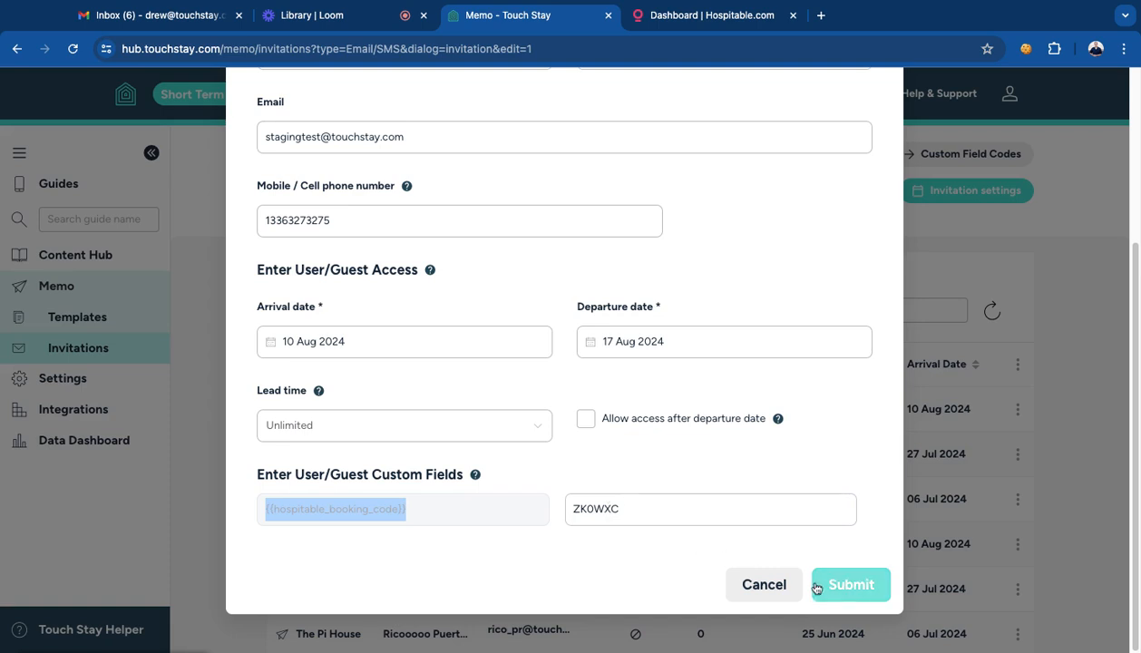
{"action": "scroll", "coordinate": [671, 465], "scroll_direction": "up", "scroll_amount": 5}
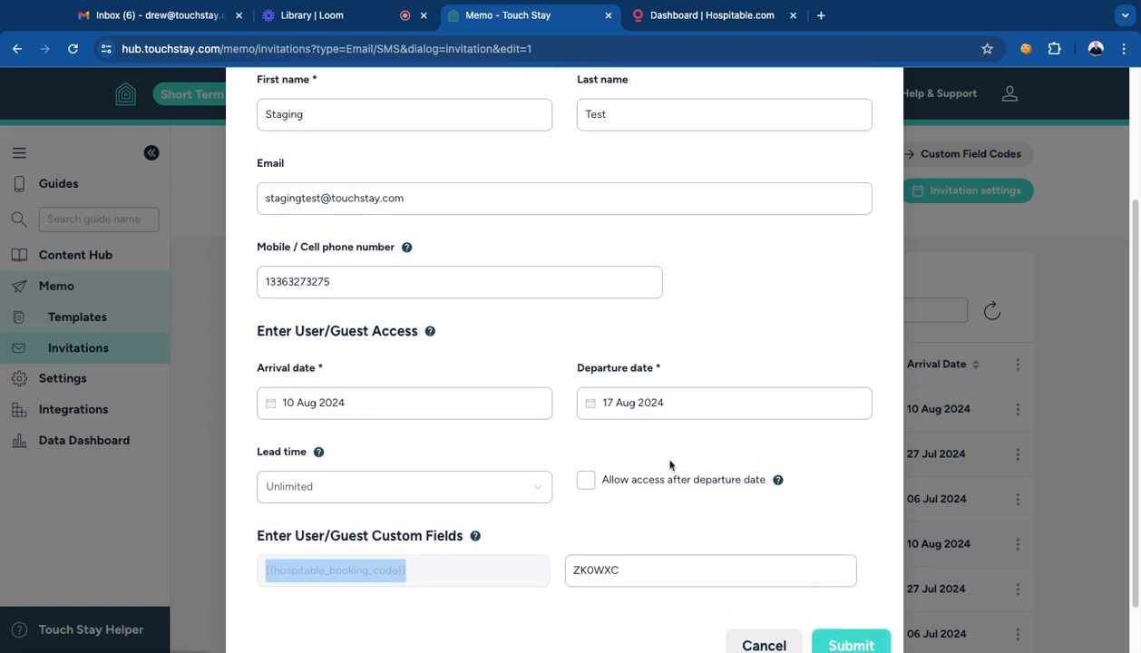
{"action": "scroll", "coordinate": [669, 463], "scroll_direction": "down", "scroll_amount": 5}
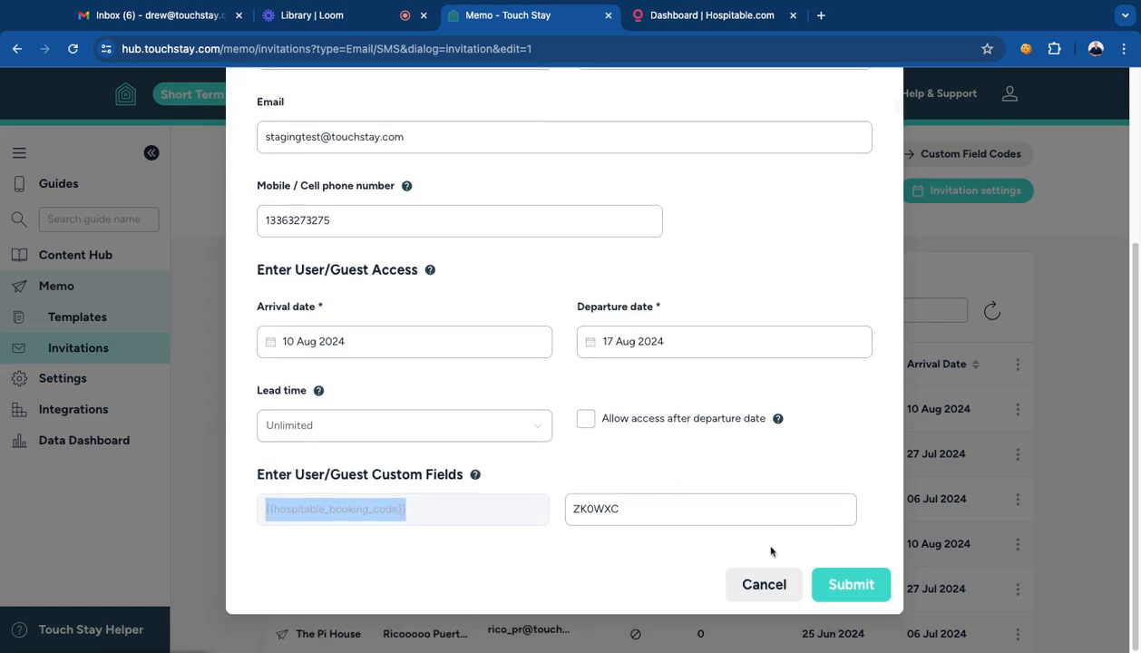
{"action": "left_click", "coordinate": [783, 593]}
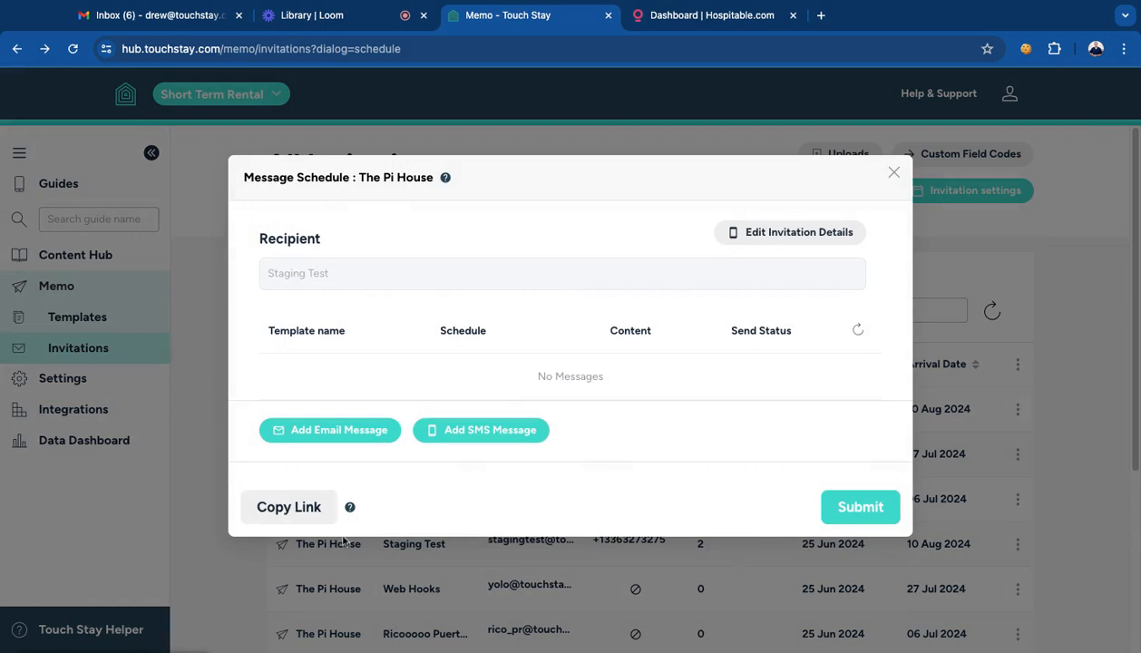
- Switch to Hospitable and open the New reservation messaging rule in Guest Experience
{"action": "left_click", "coordinate": [718, 18]}
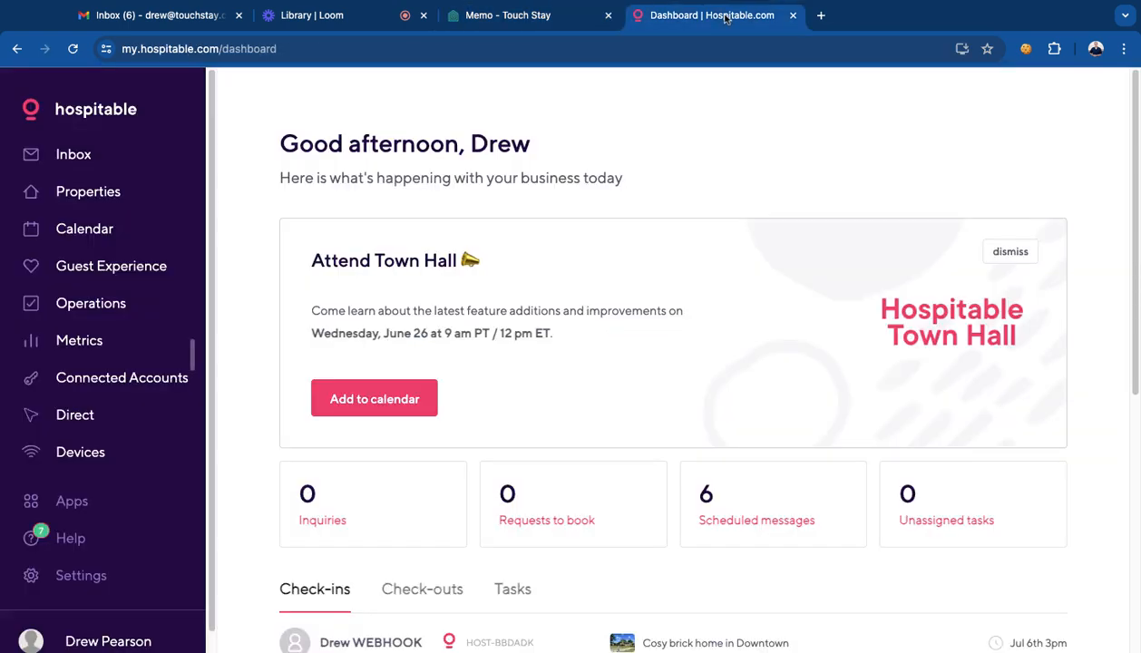
{"action": "left_click", "coordinate": [142, 266]}
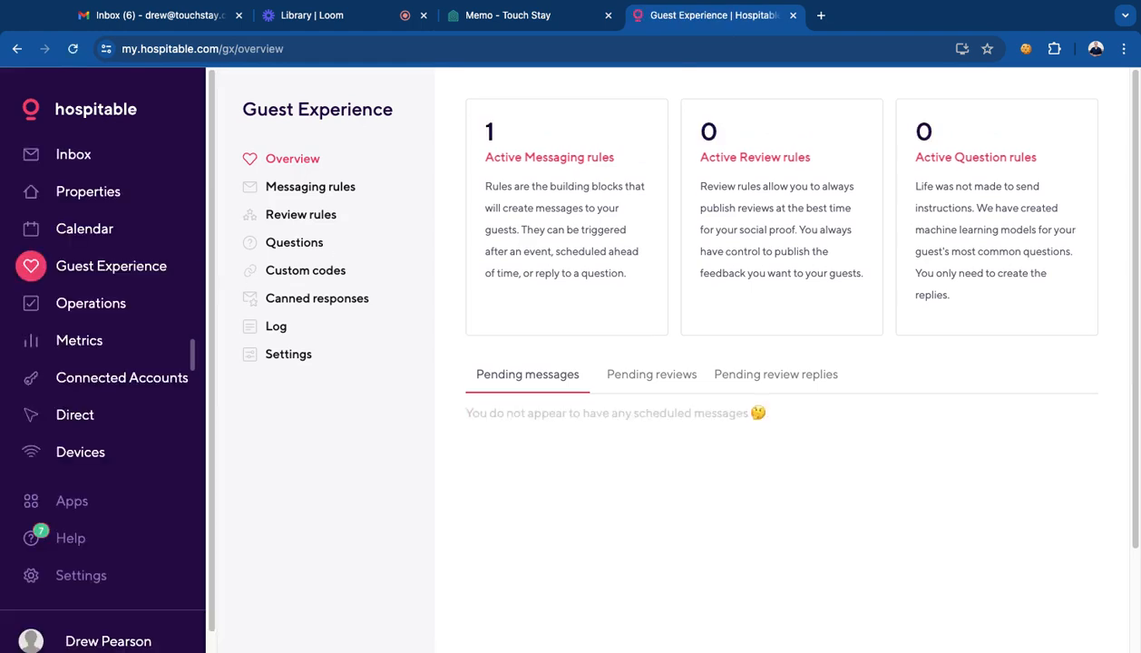
{"action": "left_click", "coordinate": [317, 186]}
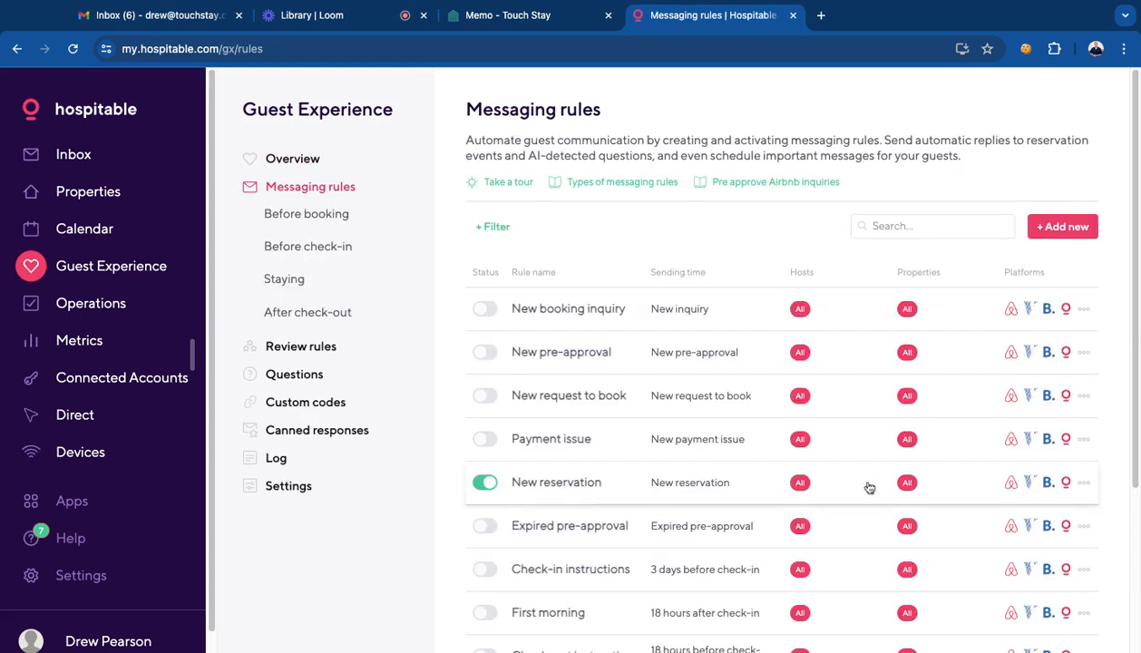
{"action": "left_click", "coordinate": [582, 486]}
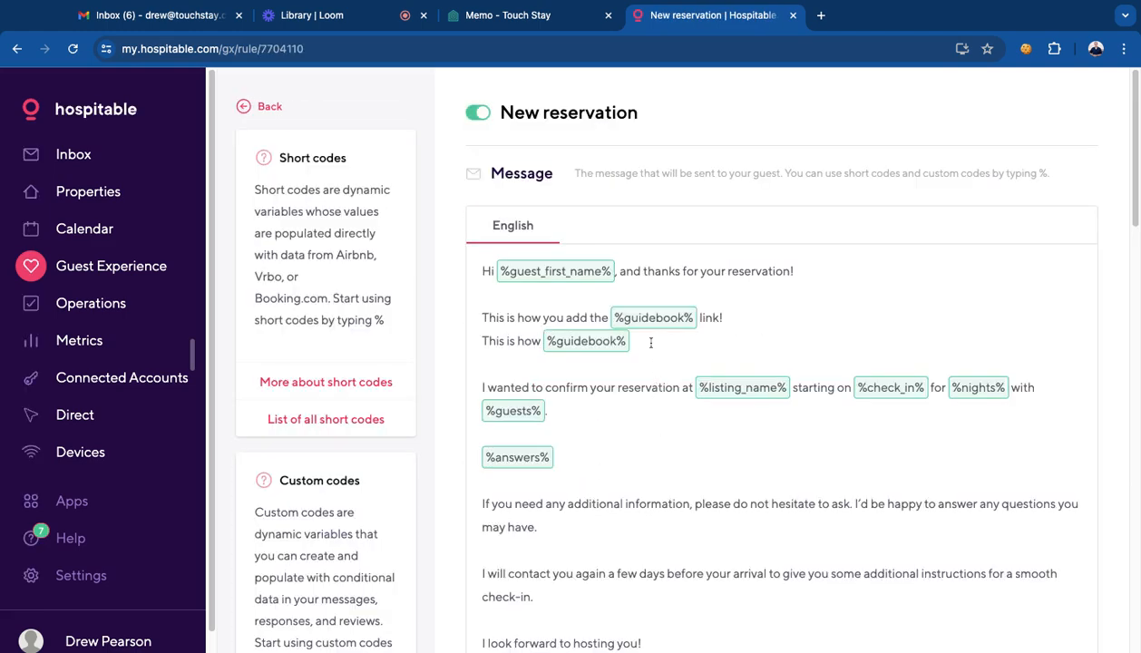
- Delete the line "This is how %guidebook%" from the New reservation message
{"action": "triple_click", "coordinate": [650, 342]}
{"action": "key", "text": "BackSpace"}
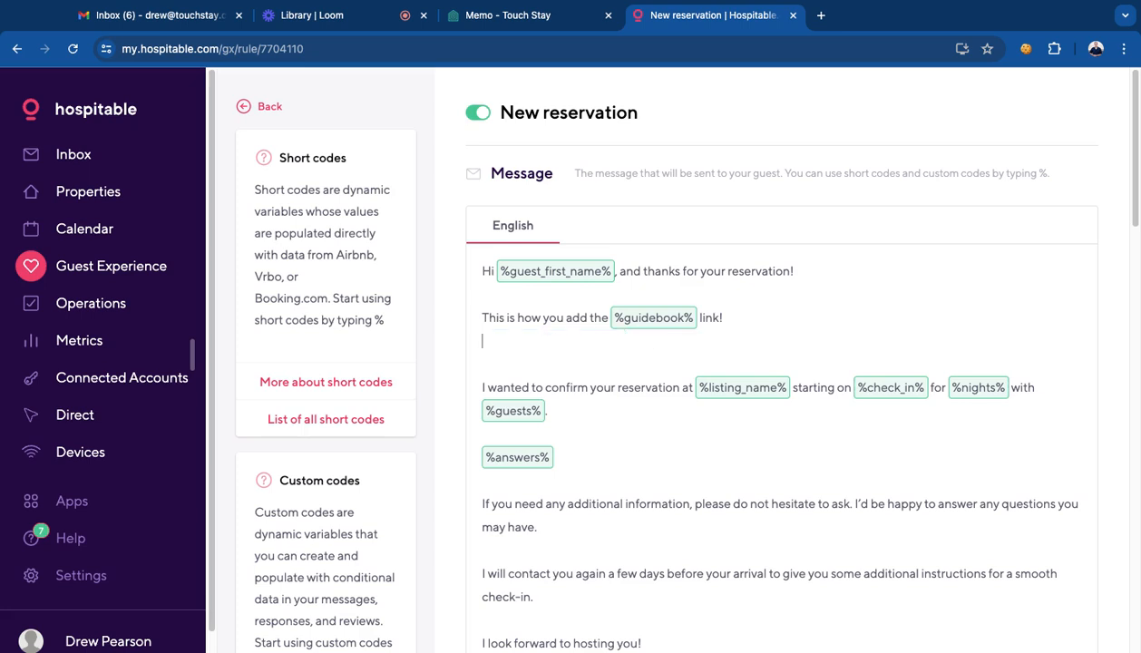
{"action": "key", "text": "BackSpace"}
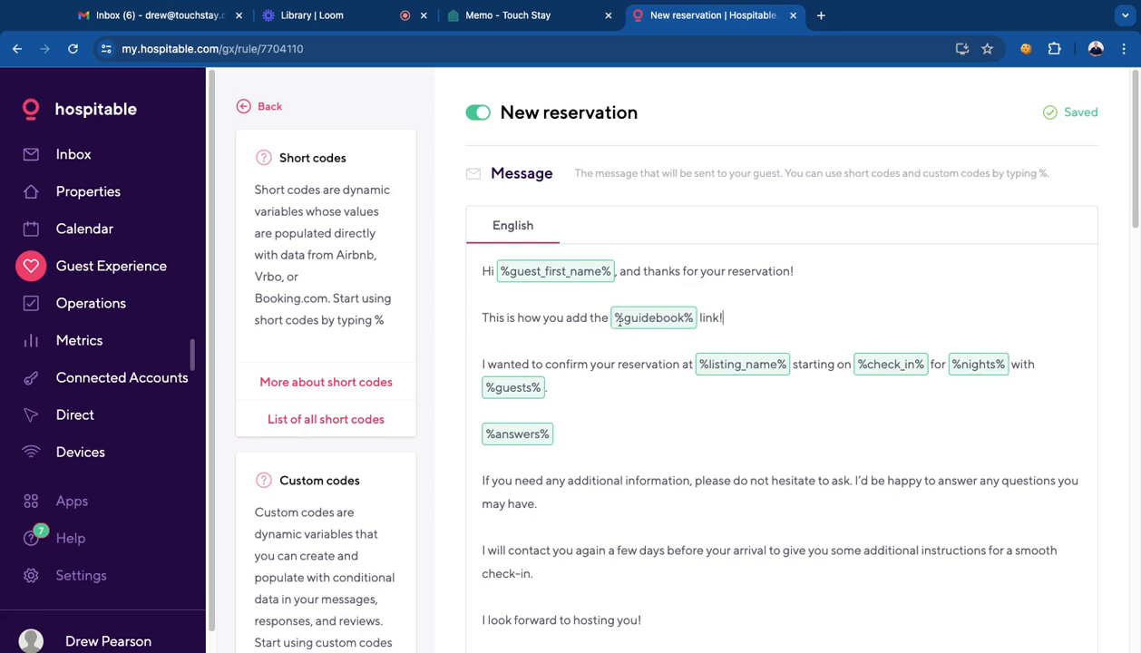
- Add the line "This is how you add it %guidebook%." below the existing guidebook link sentence, using the guidebook short code
{"action": "left_click", "coordinate": [741, 317]}
{"action": "key", "text": "Return"}
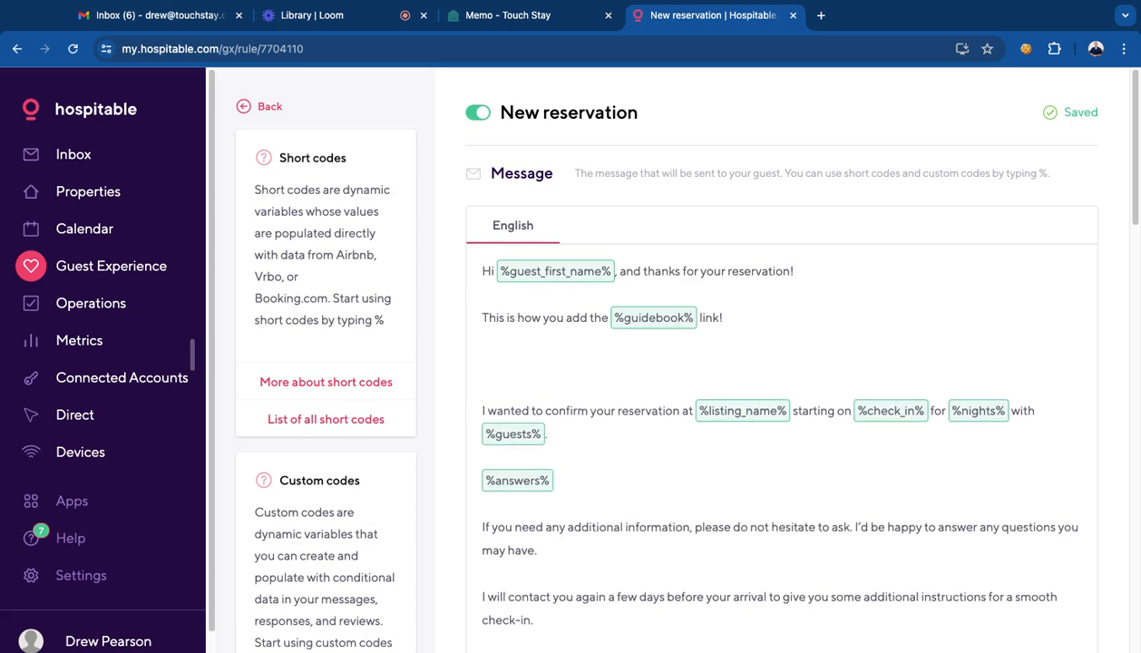
{"action": "type", "text": "This is how you add it"}
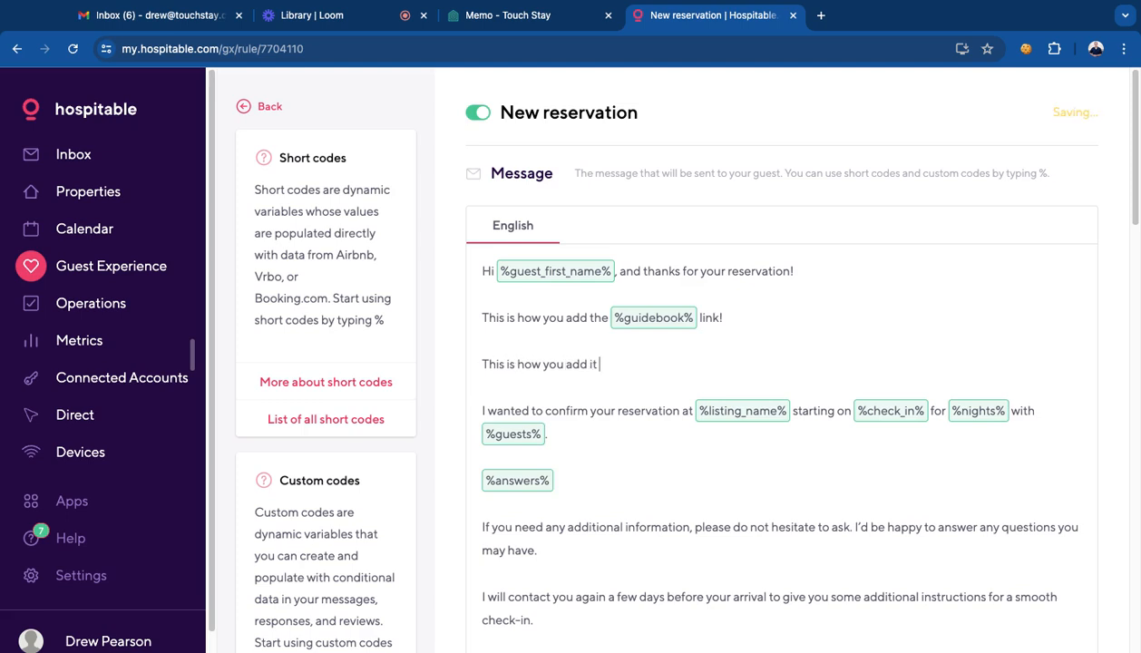
{"action": "type", "text": " %"}
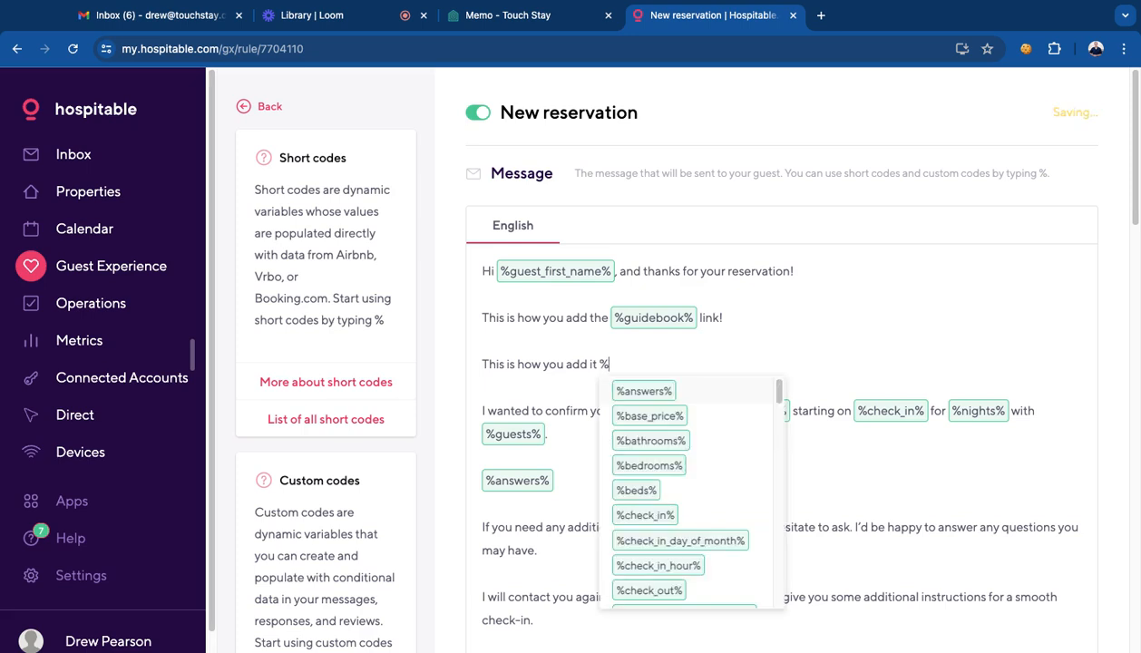
{"action": "type", "text": "gui"}
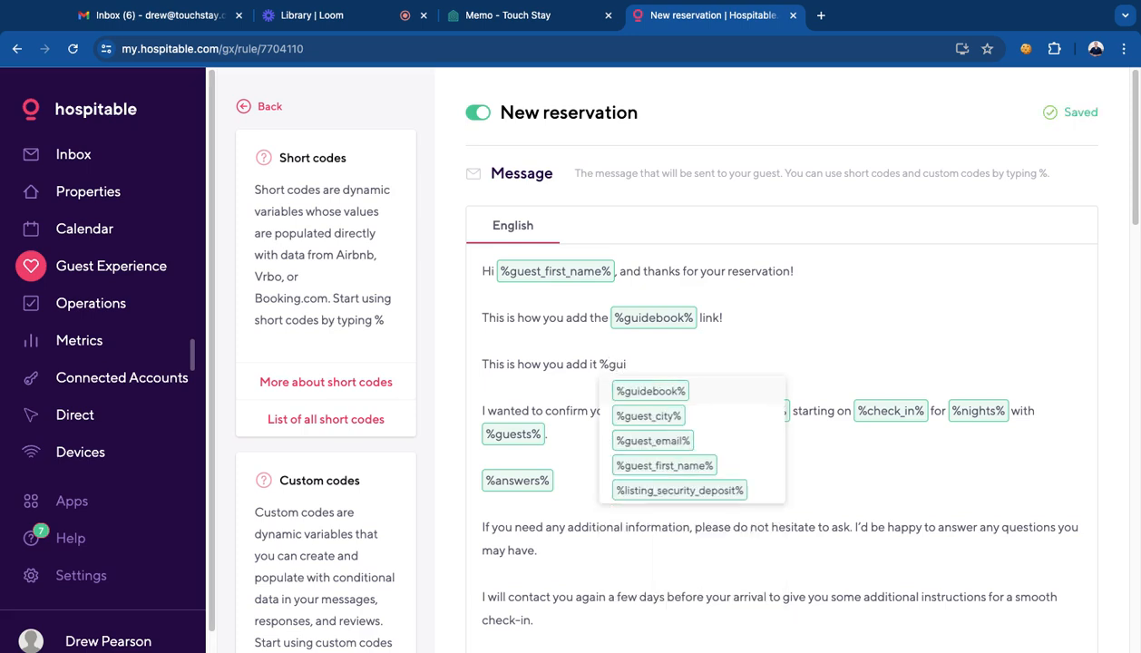
{"action": "left_click", "coordinate": [669, 394]}
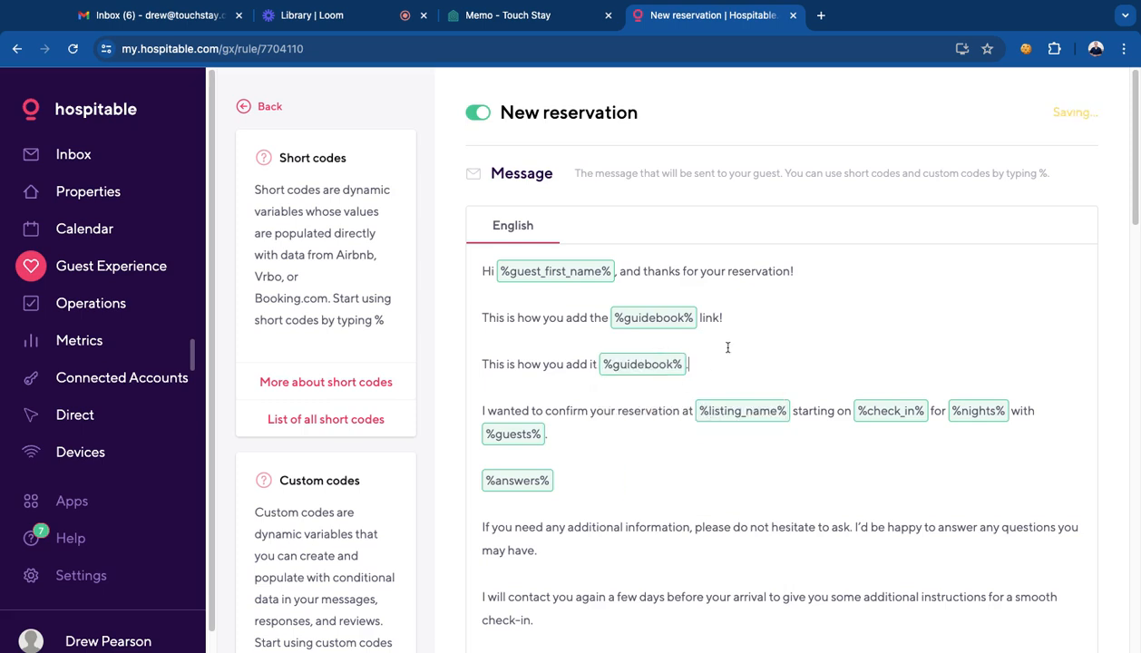
- Preview the New reservation message with the first accepted conversation, check the generated guidebook link, and close the preview
{"action": "scroll", "coordinate": [708, 362], "scroll_direction": "down", "scroll_amount": 1}
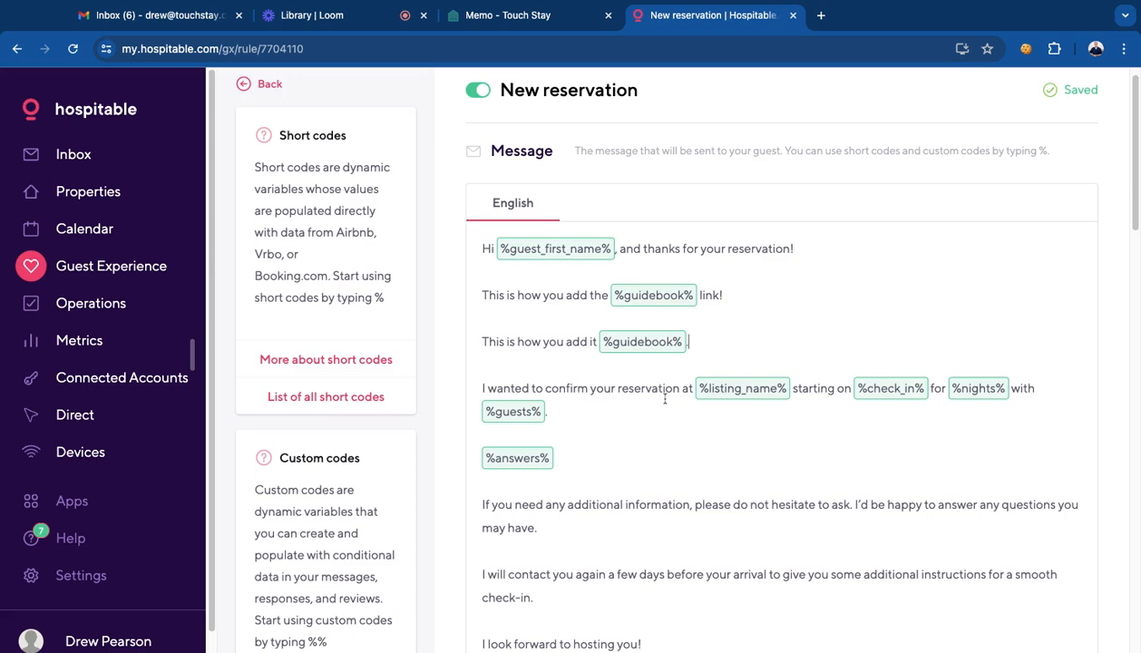
{"action": "scroll", "coordinate": [664, 399], "scroll_direction": "down", "scroll_amount": 2}
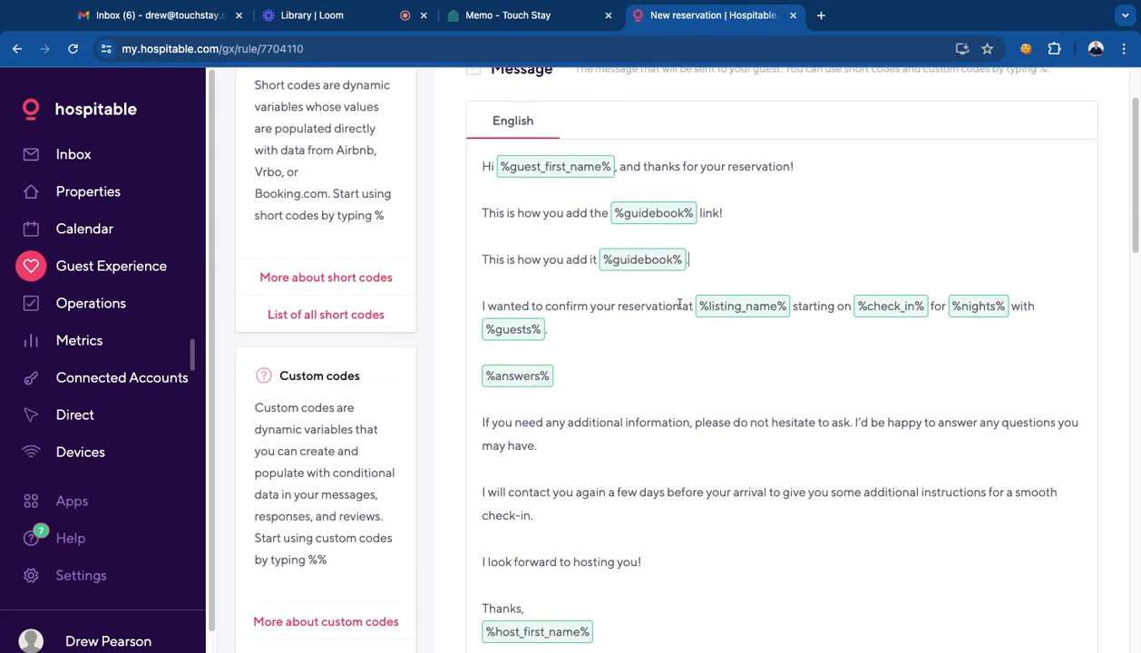
{"action": "scroll", "coordinate": [716, 295], "scroll_direction": "down", "scroll_amount": 5}
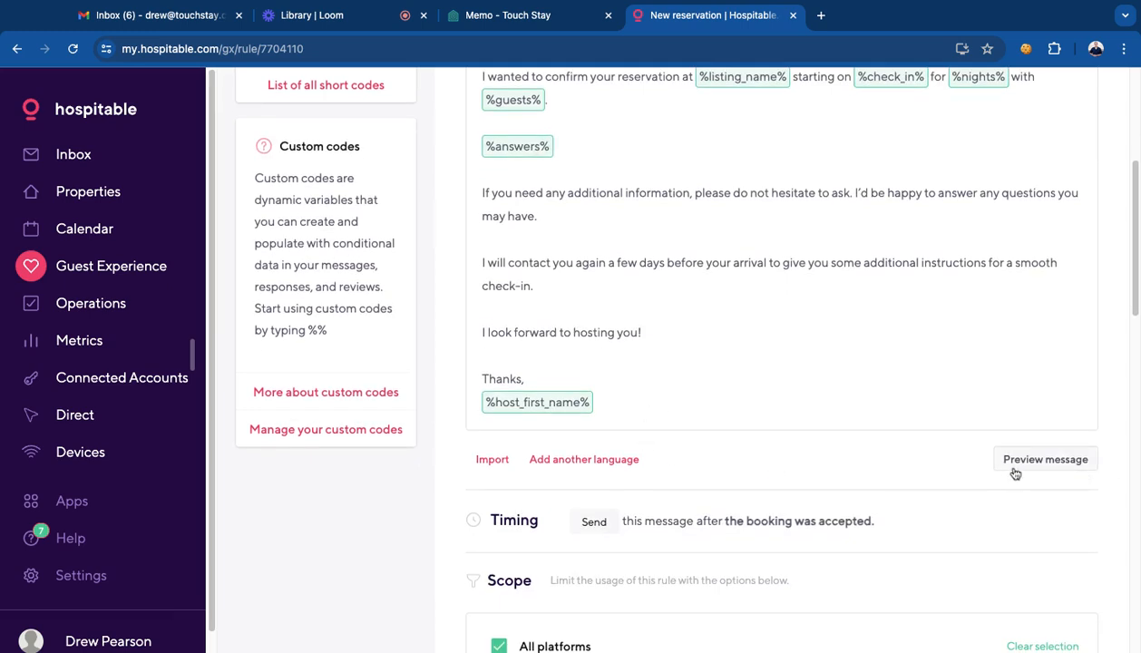
{"action": "left_click", "coordinate": [1045, 459]}
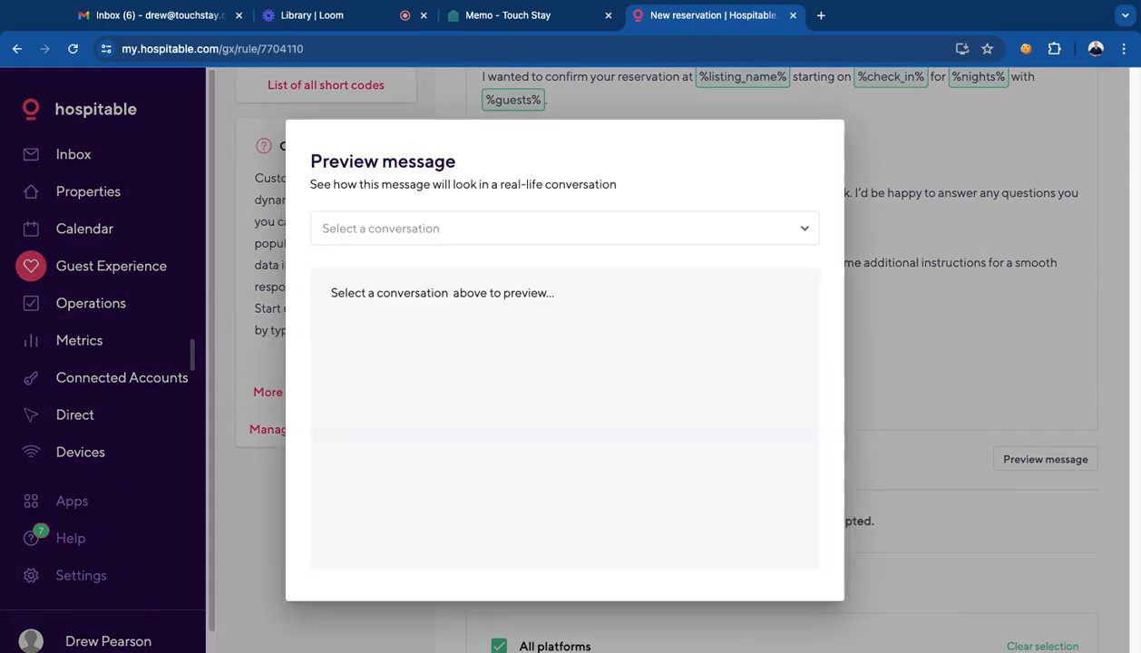
{"action": "left_click", "coordinate": [707, 224]}
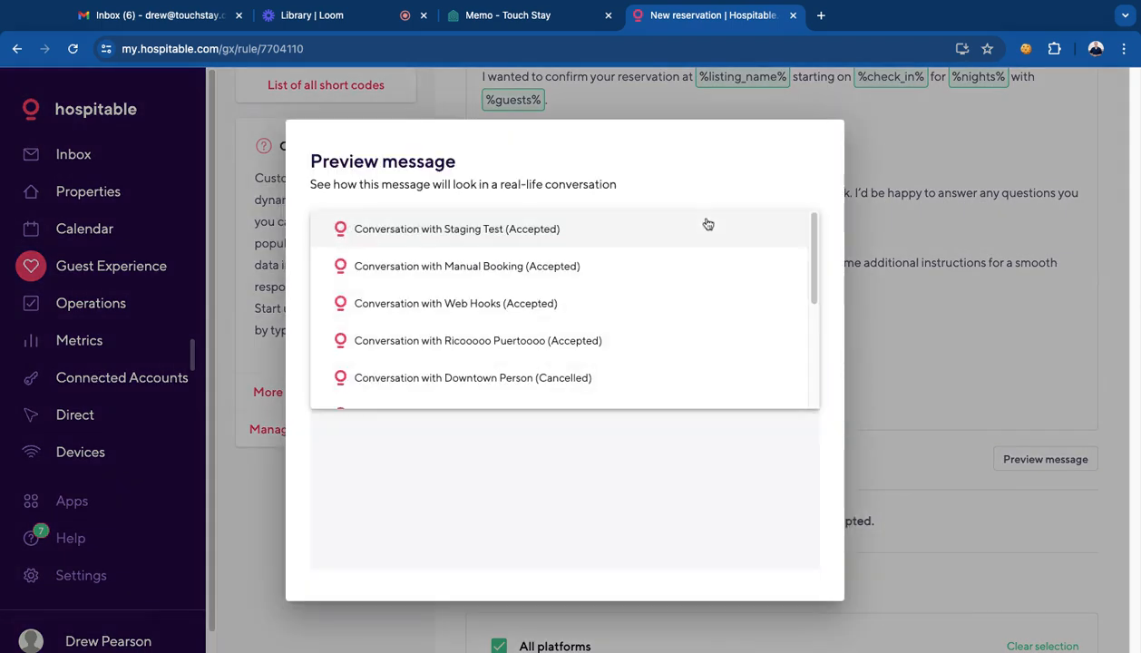
{"action": "left_click", "coordinate": [459, 233]}
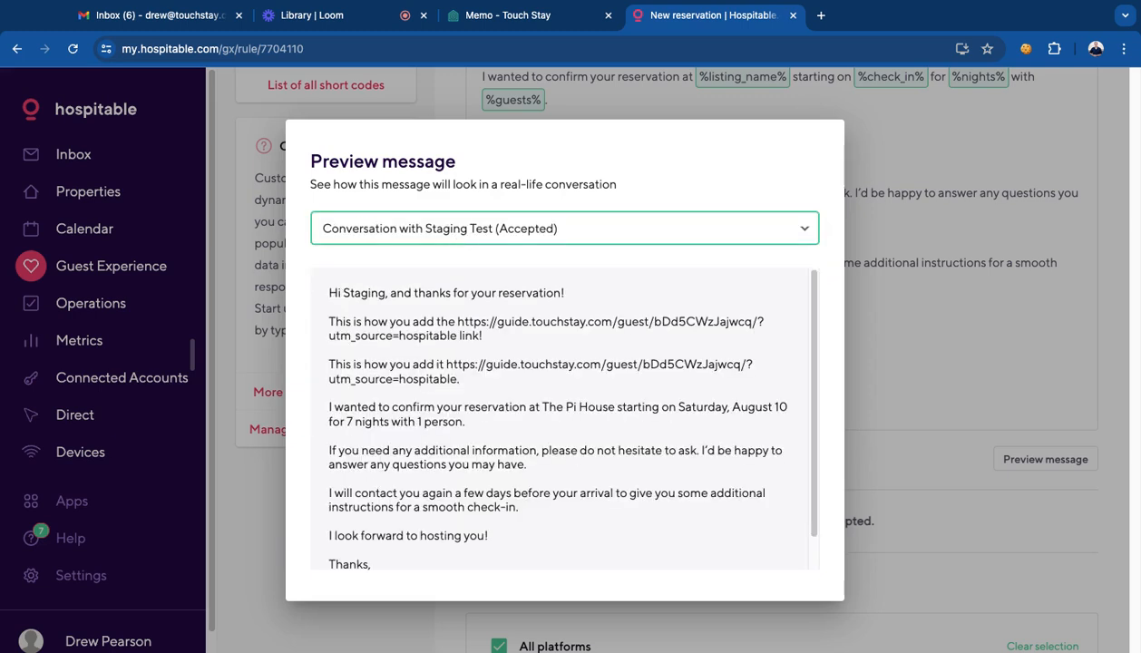
{"action": "left_click_drag", "start_coordinate": [403, 321], "coordinate": [493, 340]}
{"action": "triple_click", "coordinate": [492, 340]}
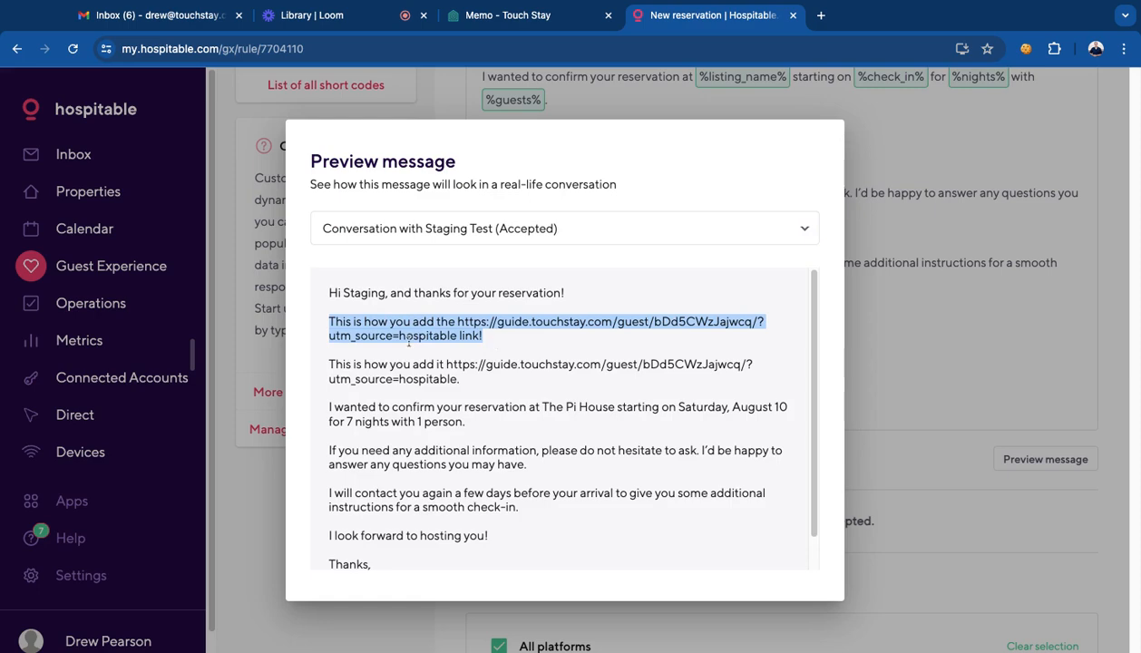
{"action": "left_click", "coordinate": [903, 194]}
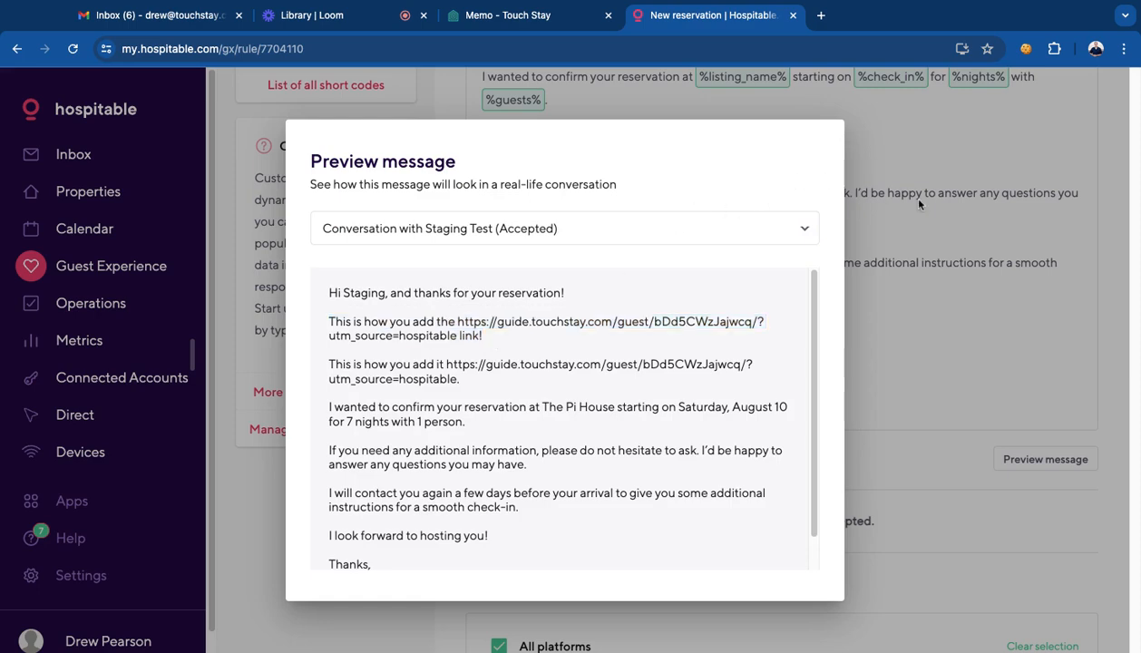
- Recheck the two guidebook lines in the message and preview it again with the first accepted conversation
{"action": "scroll", "coordinate": [849, 160], "scroll_direction": "up", "scroll_amount": 2}
{"action": "left_click_drag", "start_coordinate": [726, 215], "coordinate": [489, 172]}
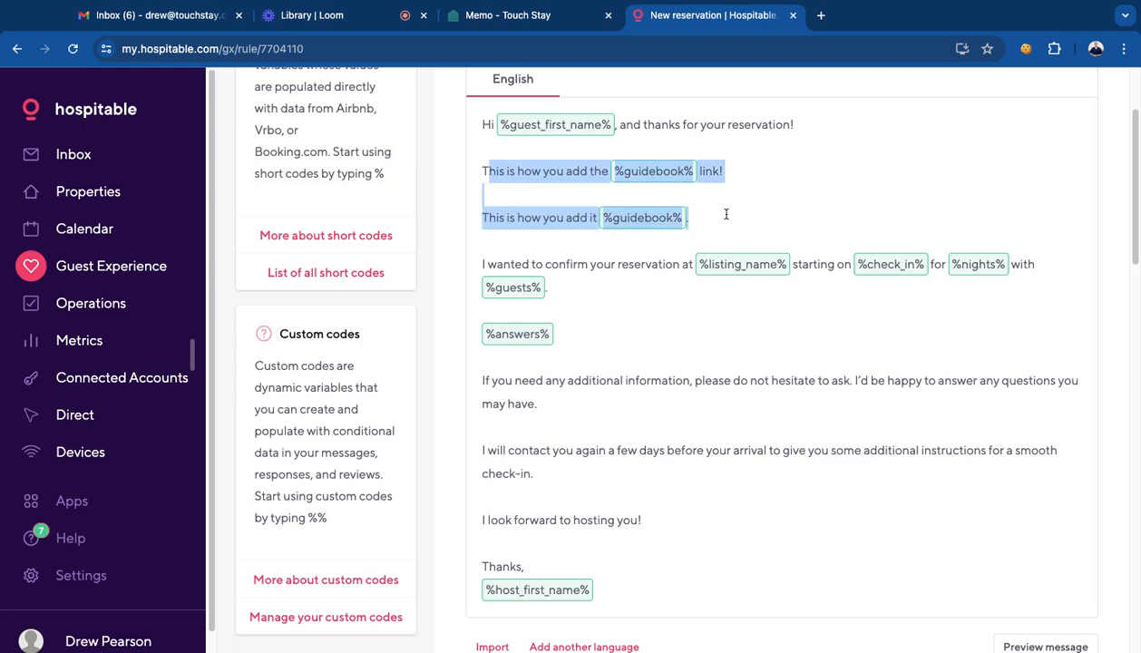
{"action": "scroll", "coordinate": [789, 316], "scroll_direction": "down", "scroll_amount": 1}
{"action": "left_click", "coordinate": [1027, 562]}
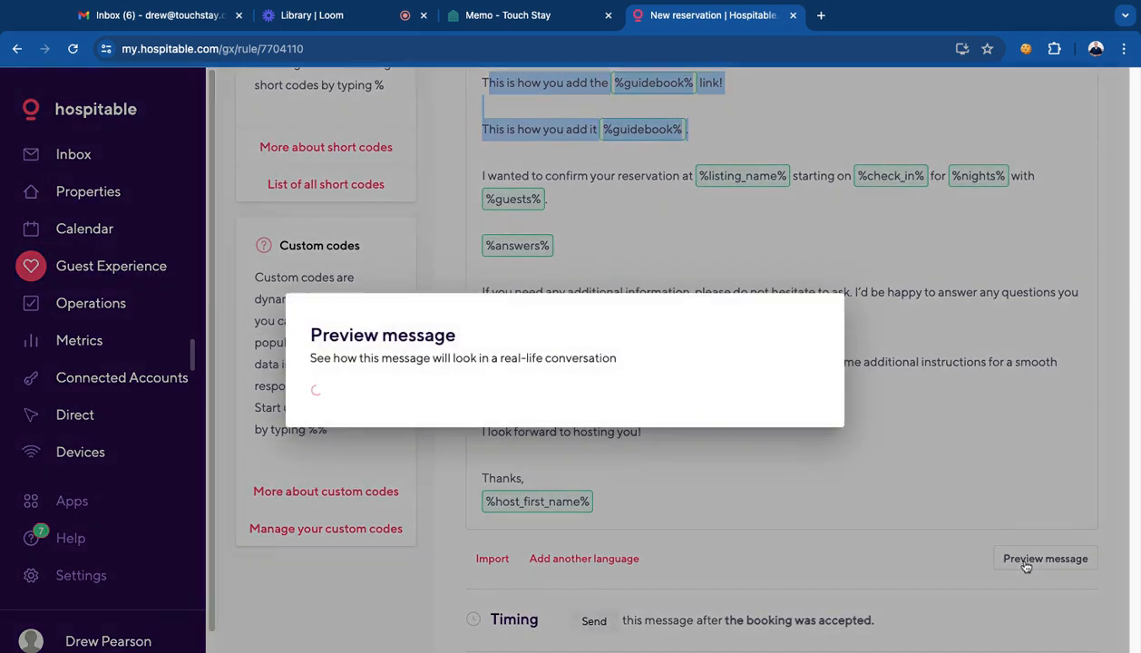
{"action": "left_click", "coordinate": [564, 238]}
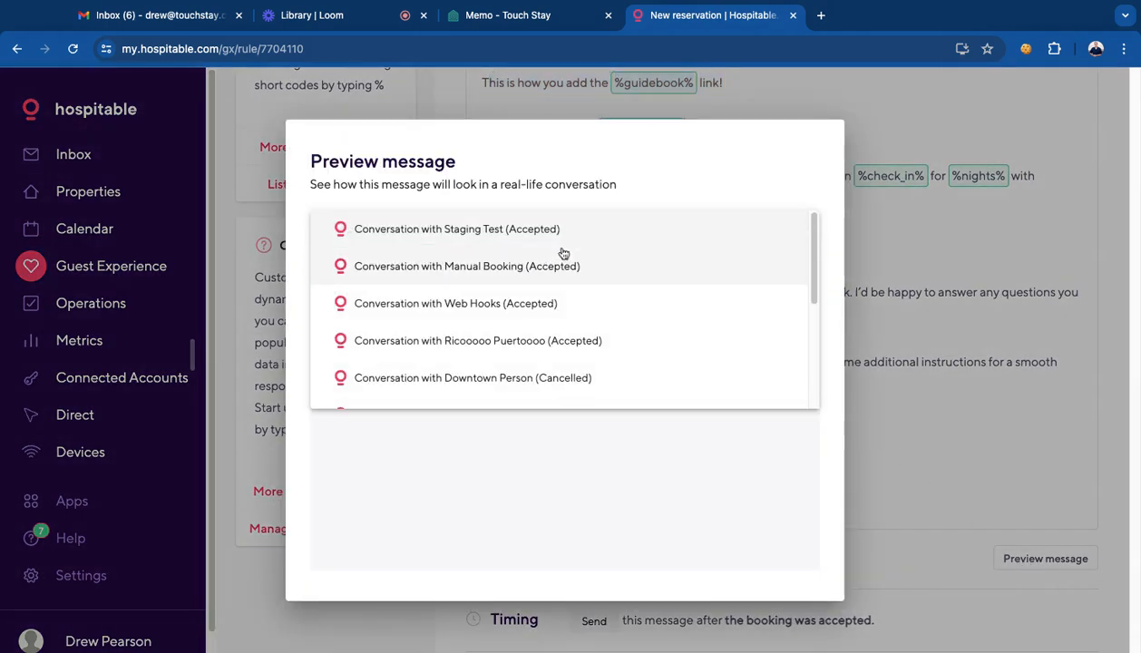
{"action": "left_click", "coordinate": [564, 234]}
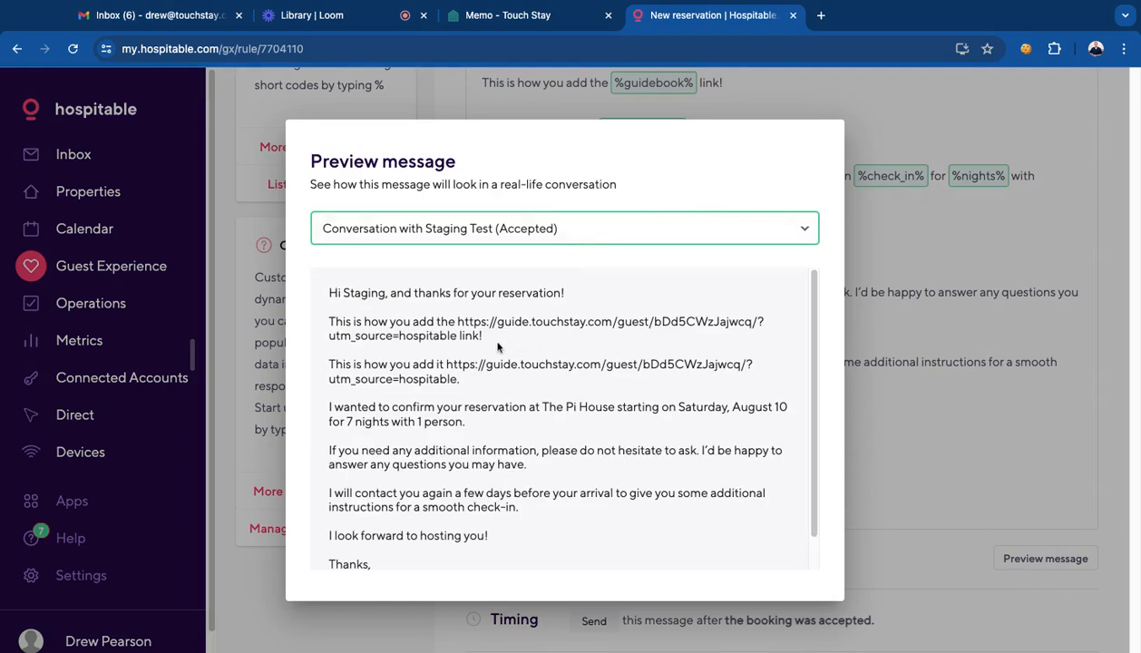
- Copy the first generated guidebook link from the message preview and open it in a new browser tab to check the guest guidebook
{"action": "mouse_move", "coordinate": [455, 324]}
{"action": "left_mouse_down"}
{"action": "mouse_move", "coordinate": [483, 335]}
{"action": "mouse_move", "coordinate": [456, 336]}
{"action": "left_mouse_up"}
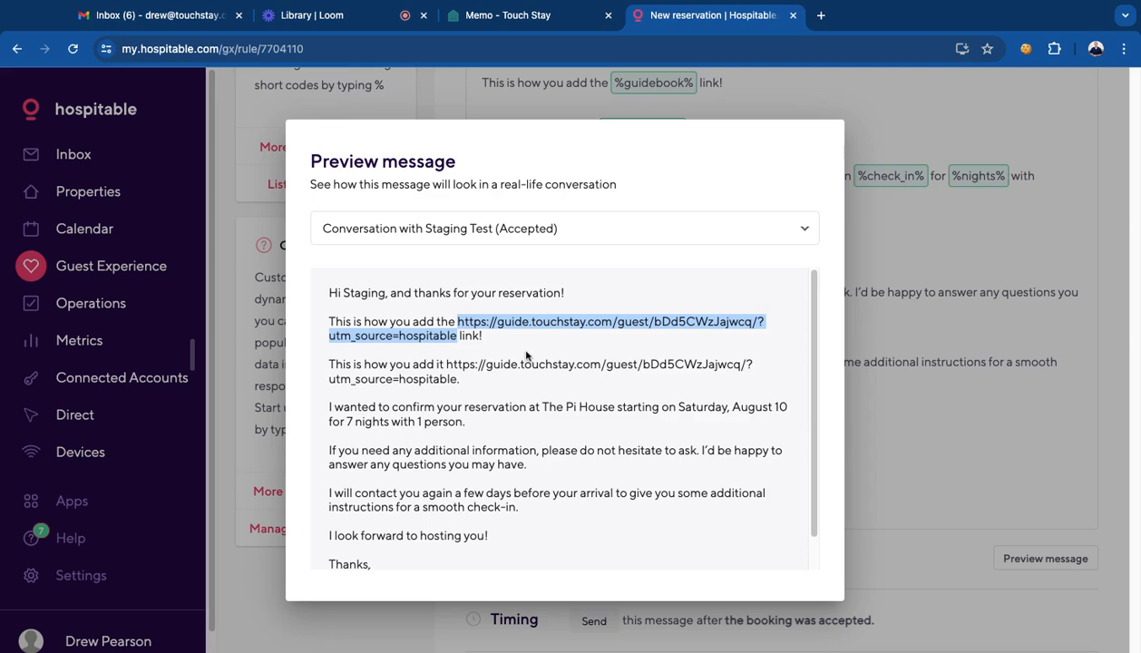
{"action": "left_click", "coordinate": [432, 324]}
{"action": "left_click_drag", "start_coordinate": [457, 331], "coordinate": [456, 317]}
{"action": "key", "text": "super+c"}
{"action": "left_click", "coordinate": [820, 16]}
{"action": "key", "text": "super+v"}
{"action": "key", "text": "Return"}
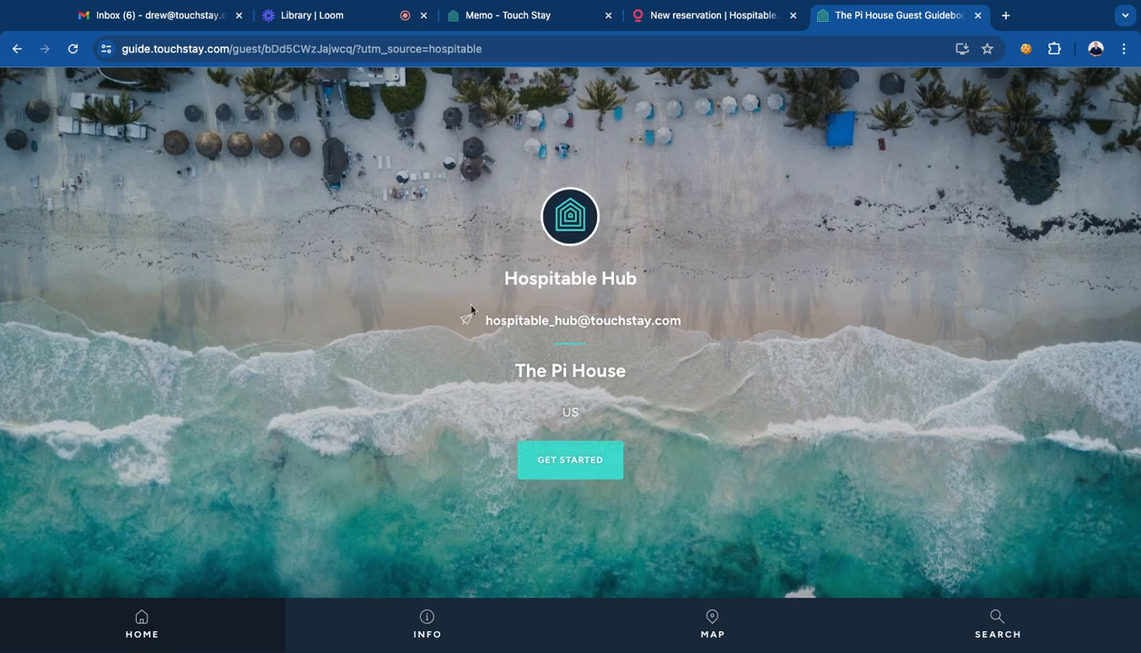
- Return to Touch Stay, close The Pi House message schedule without adding messages, and open the Hospitable integration's guide matching page
{"action": "left_click", "coordinate": [483, 15]}
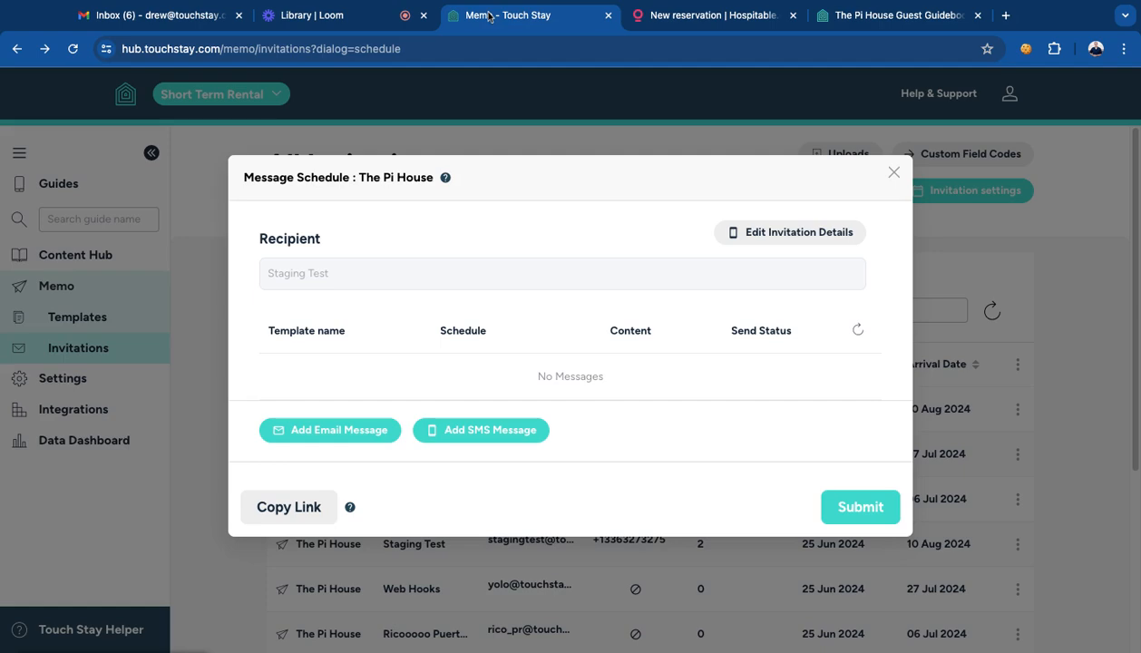
{"action": "left_click", "coordinate": [893, 172]}
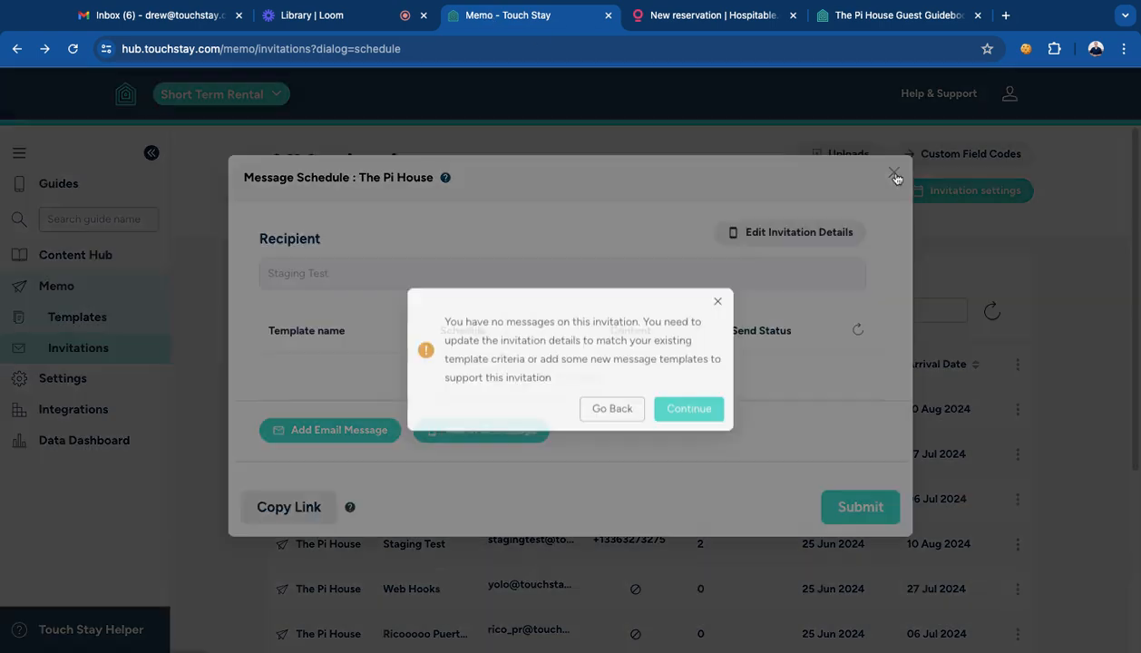
{"action": "left_click", "coordinate": [700, 414]}
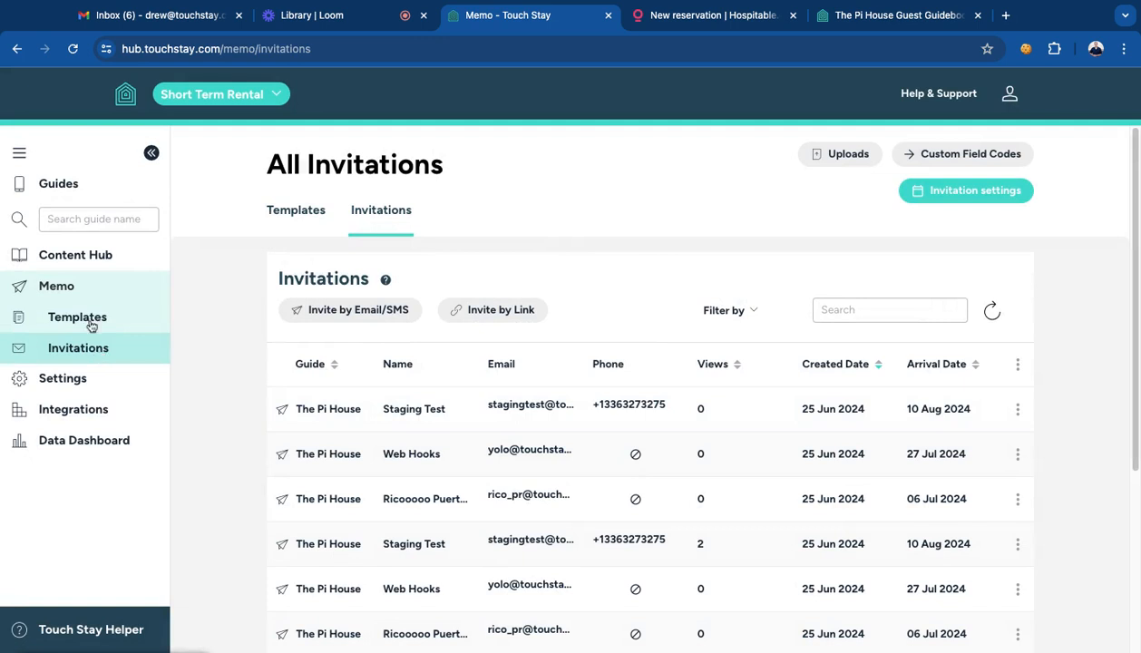
{"action": "left_click", "coordinate": [69, 413]}
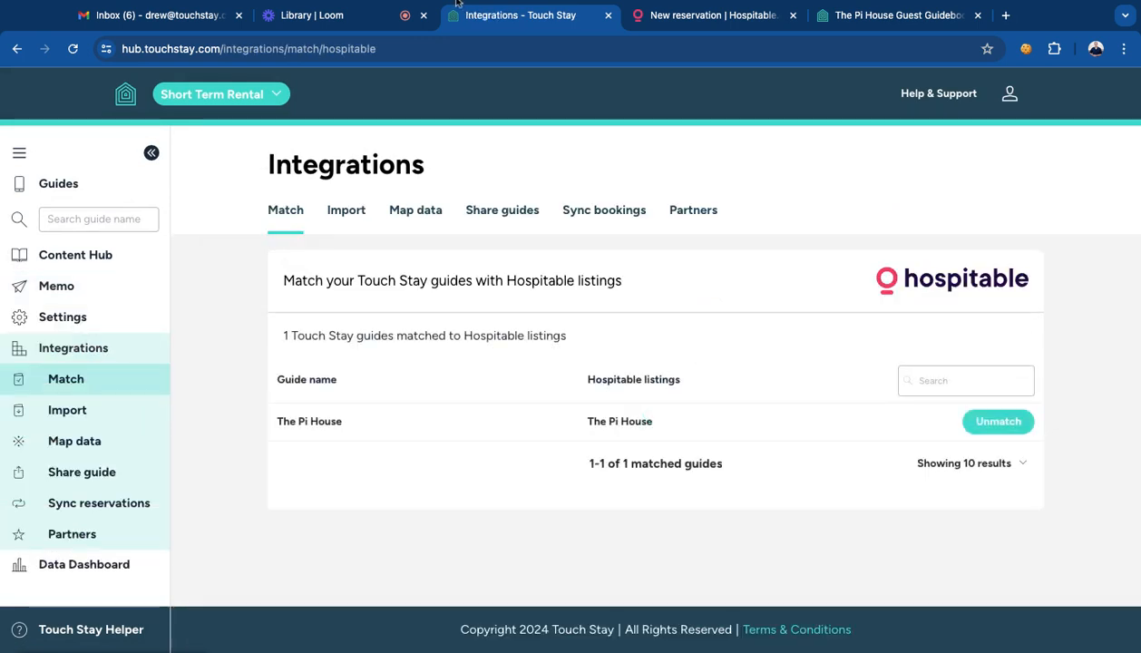
{"action": "left_click", "coordinate": [277, 20]}
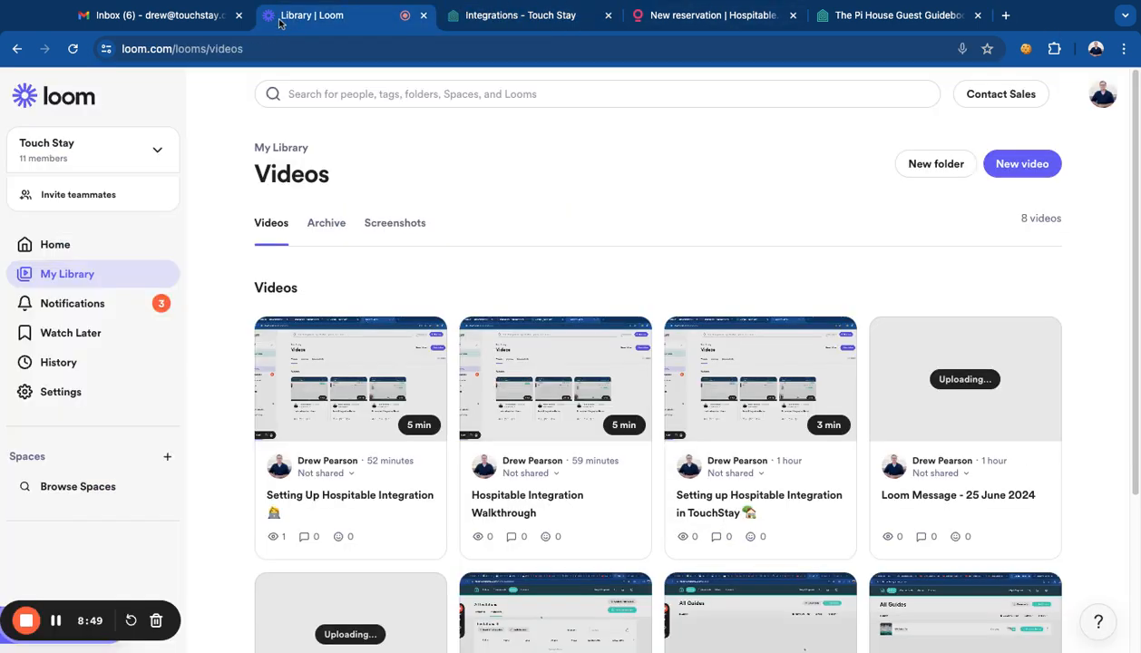